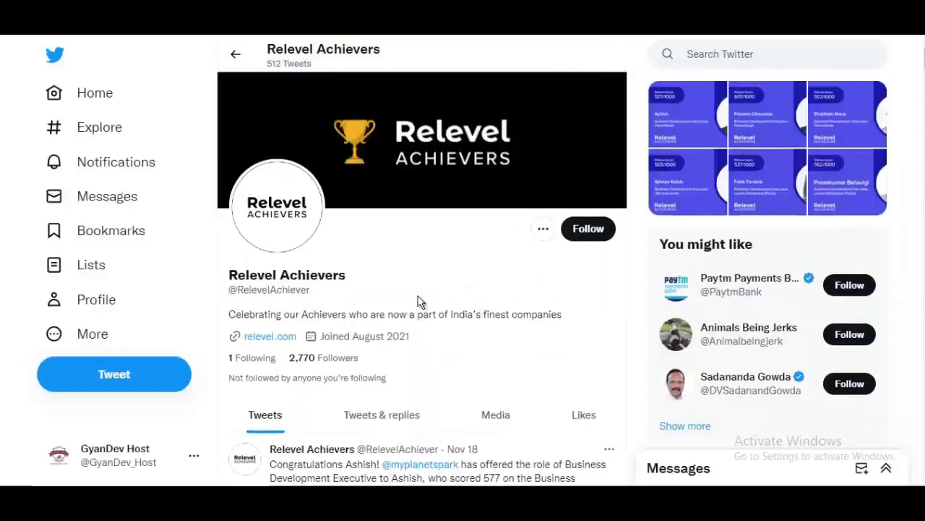
# Step: Look through the Relevel Achievers tweets for the candidates' job offers, hiring companies and test scores
pyautogui.scroll(-4, 510, 259)
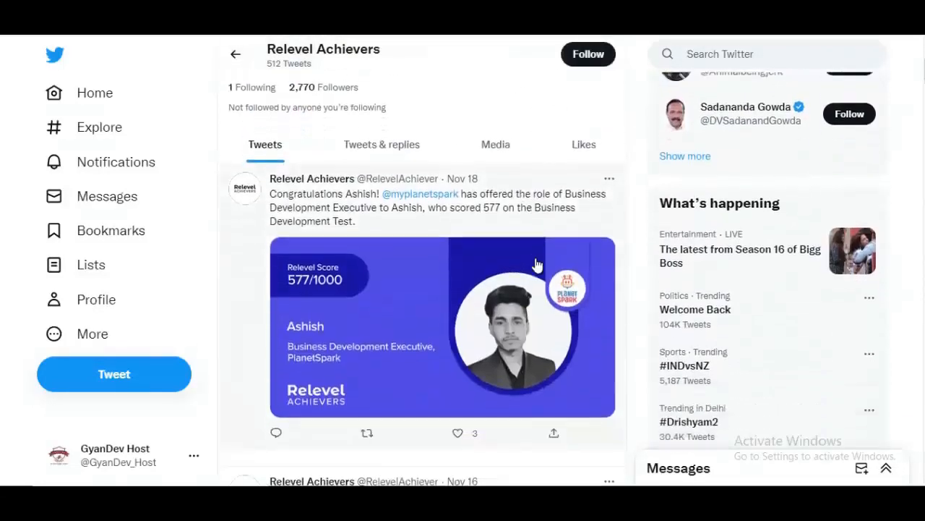
pyautogui.scroll(-1, 376, 199)
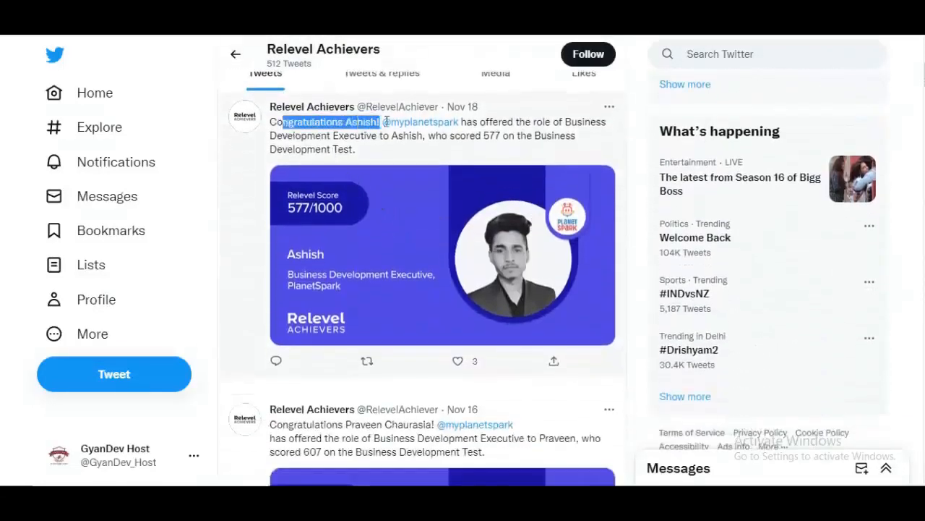
pyautogui.click(578, 148)
pyautogui.click(593, 154)
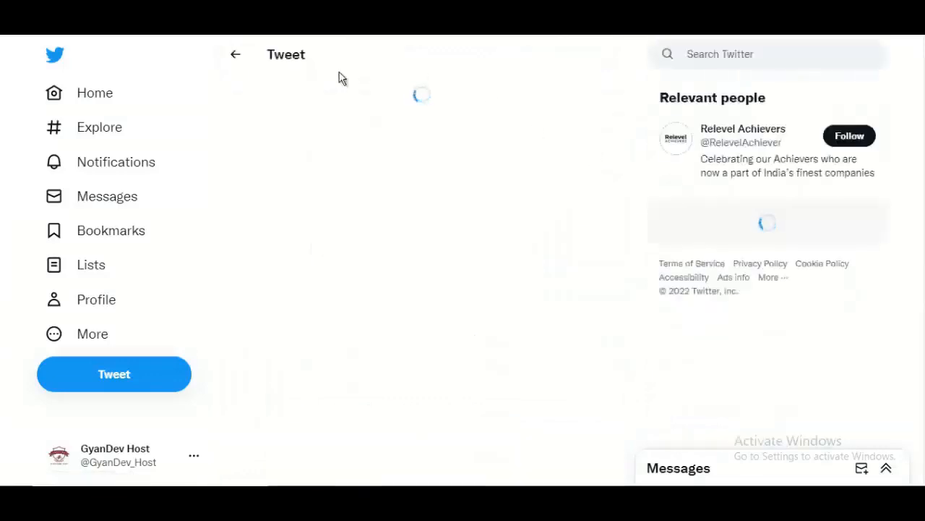
pyautogui.scroll(-1, 530, 234)
pyautogui.click(236, 55)
pyautogui.scroll(-1, 485, 225)
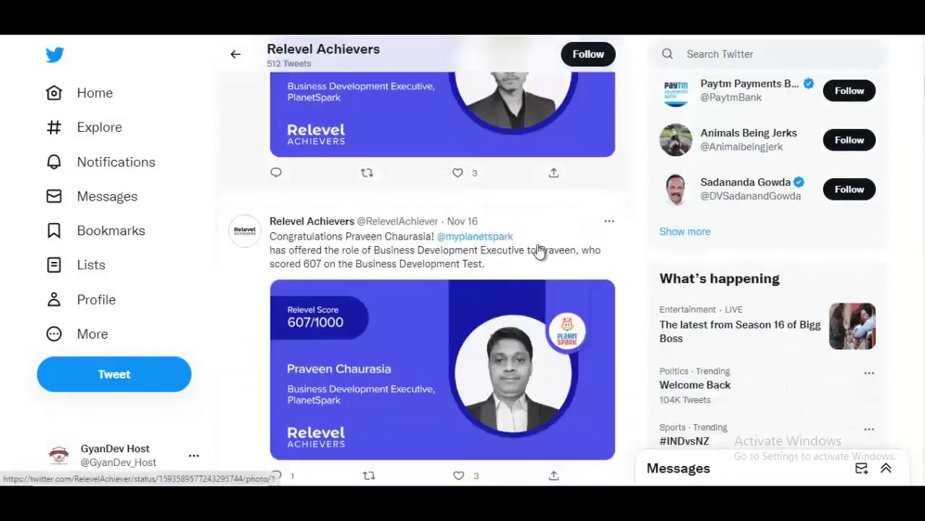
pyautogui.scroll(-10, 448, 308)
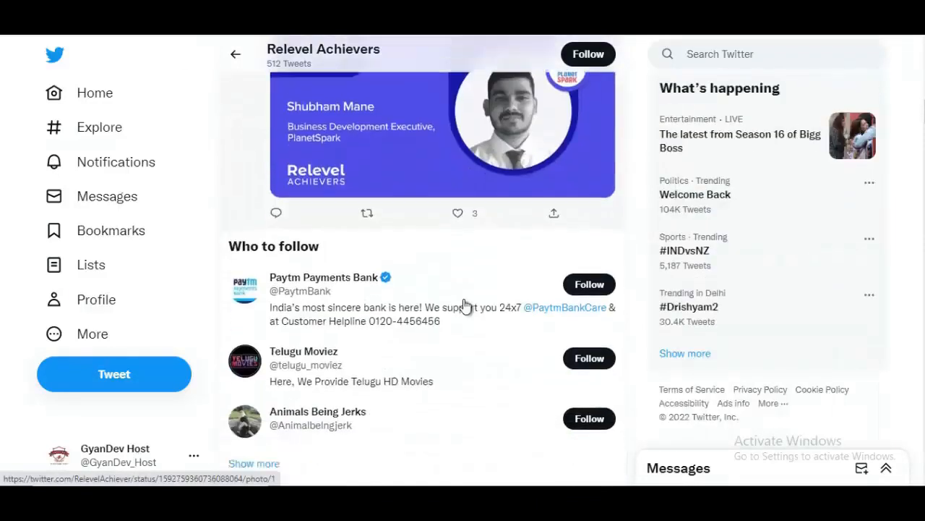
pyautogui.scroll(-5, 451, 307)
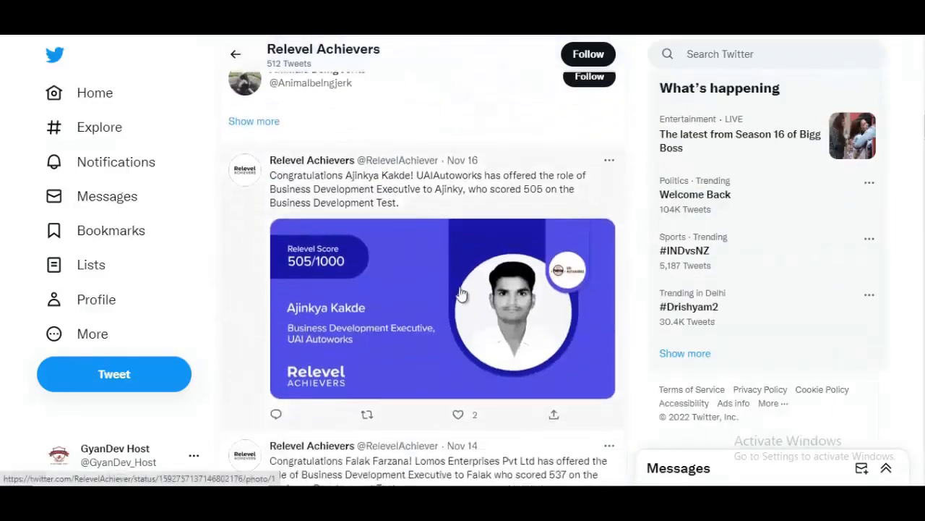
pyautogui.scroll(-5, 451, 289)
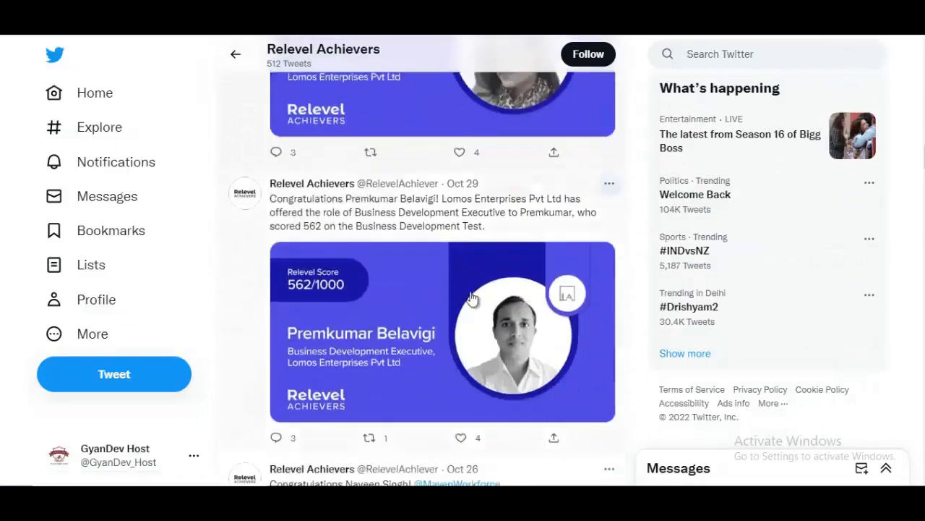
pyautogui.scroll(-5, 492, 233)
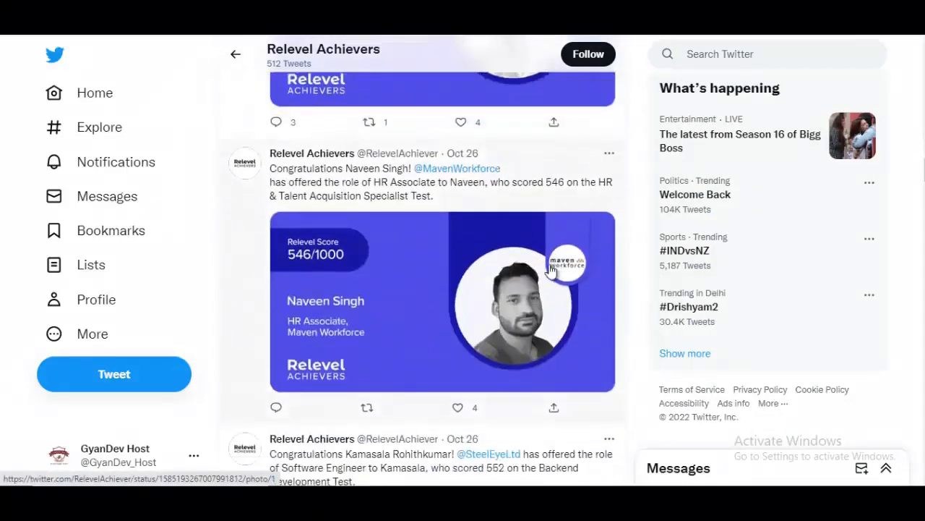
pyautogui.scroll(-5, 536, 260)
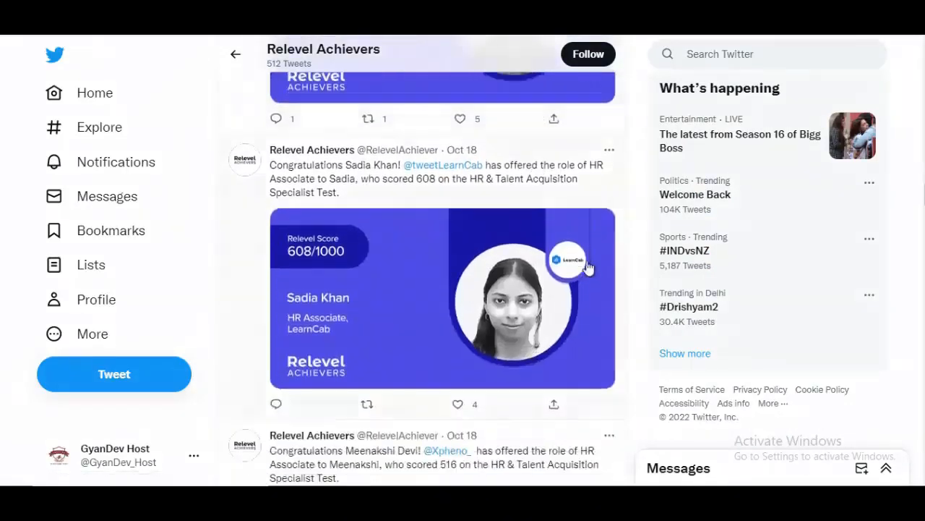
pyautogui.scroll(-5, 542, 268)
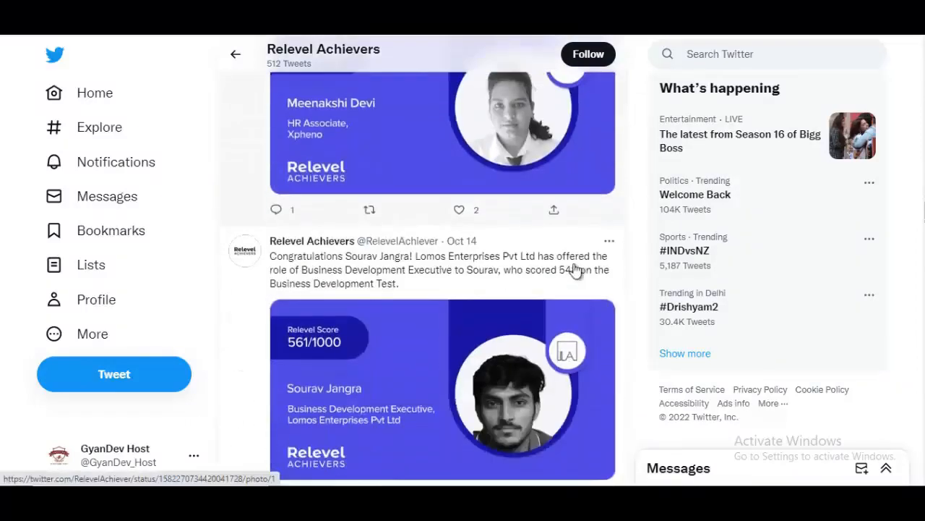
pyautogui.scroll(-5, 578, 270)
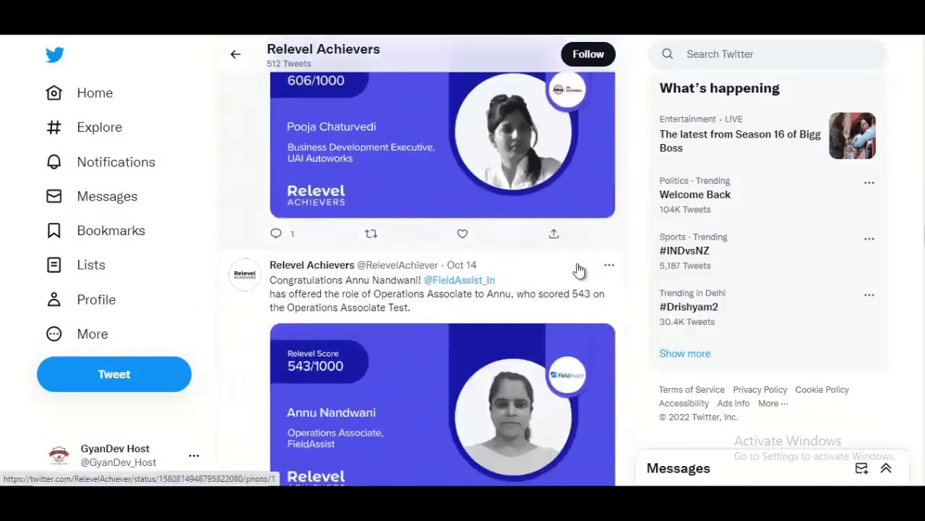
pyautogui.scroll(-5, 499, 299)
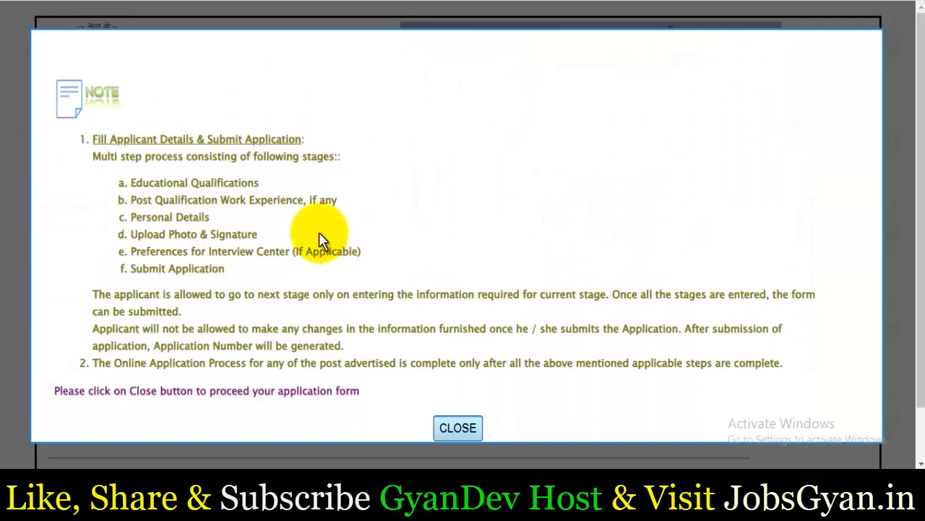
# Step: Dismiss the application notes and open the Educational Qualifications form for the Assistant Grade.1 - HR application
pyautogui.click(455, 427)
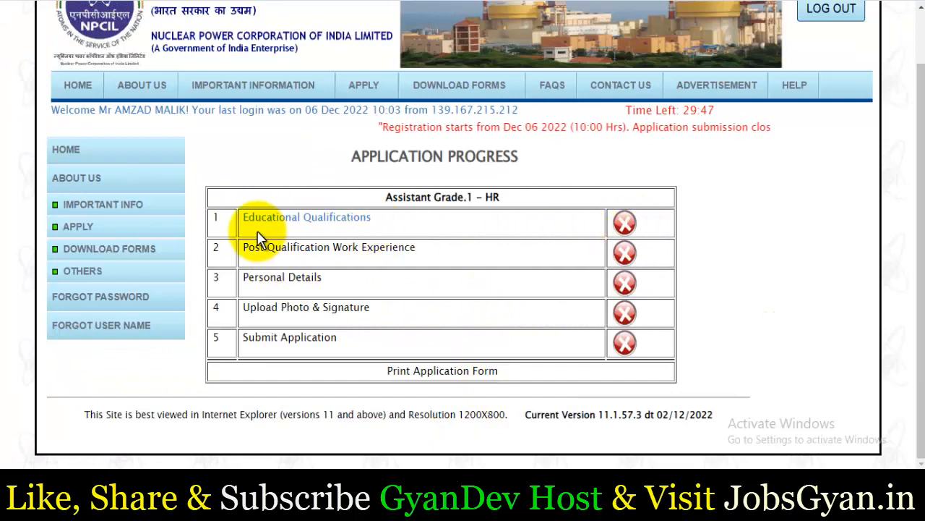
pyautogui.click(331, 220)
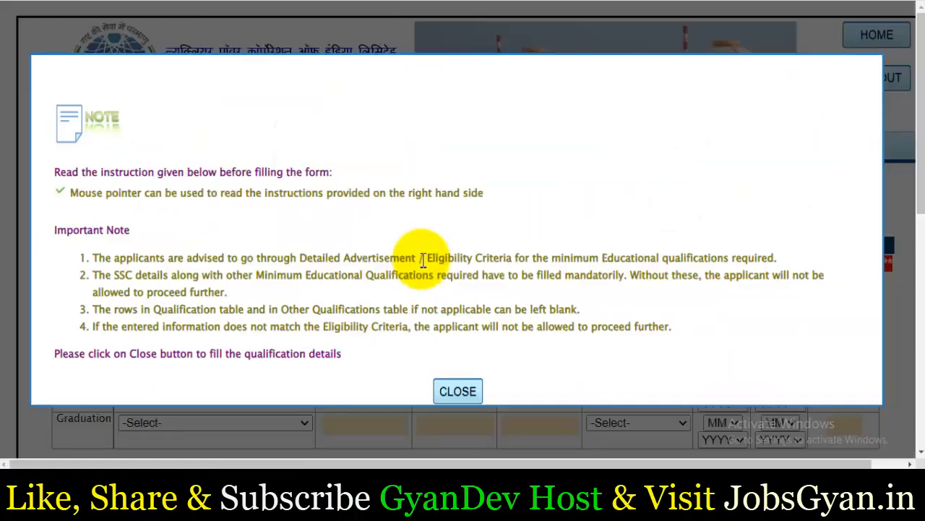
pyautogui.click(458, 391)
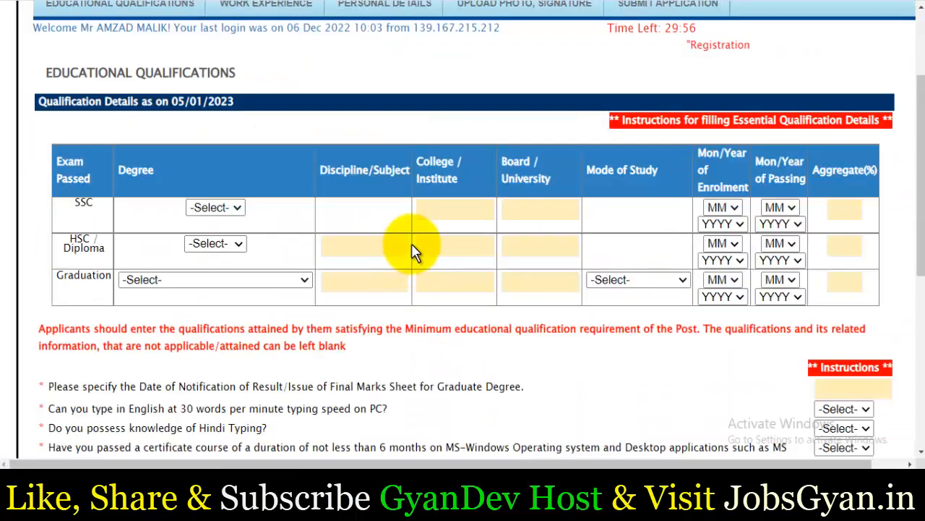
# Step: In the SSC row, choose SSC as the degree and enter RCP INTER COLLAGE as the college and UP BOARD as the board
pyautogui.click(219, 210)
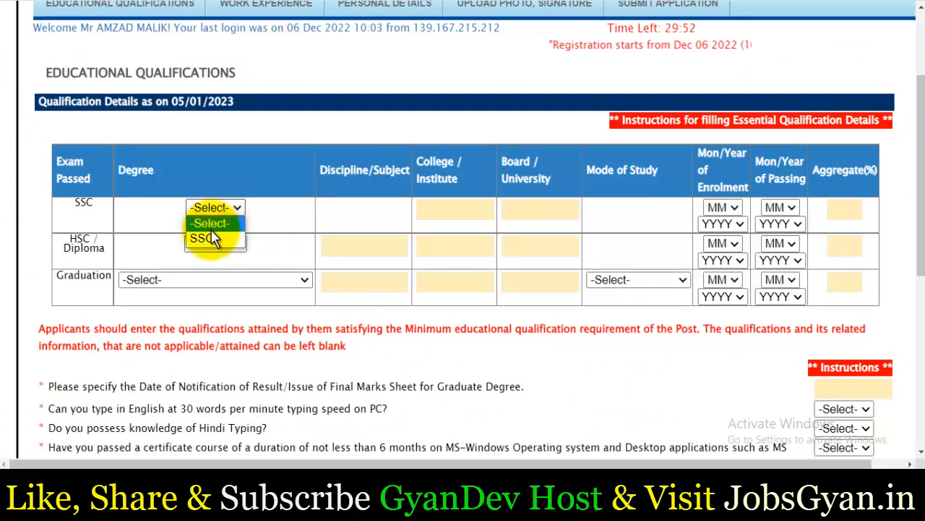
pyautogui.click(208, 237)
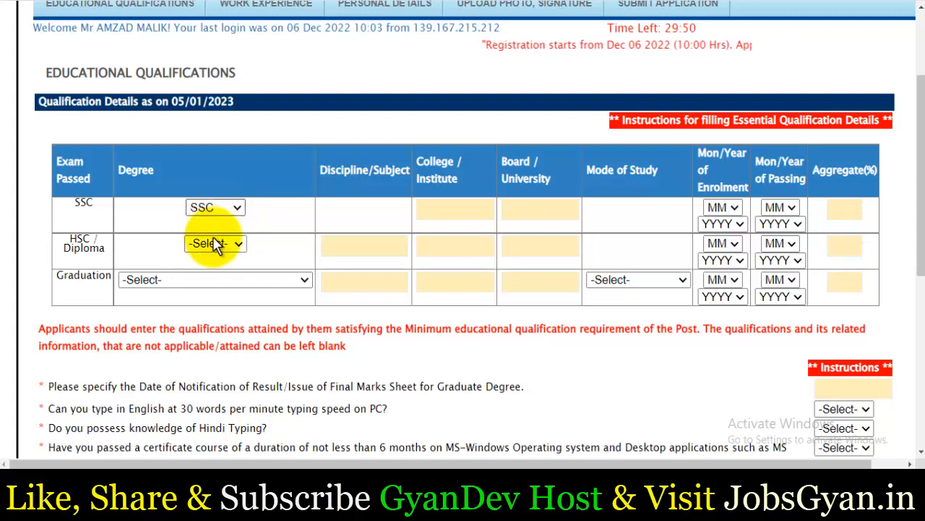
pyautogui.click(454, 209)
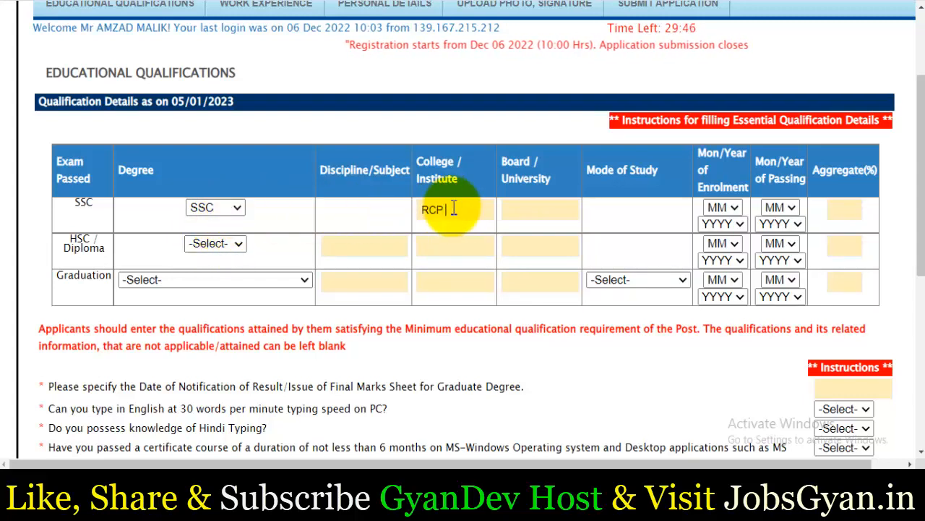
pyautogui.write('RCP Inter College')
pyautogui.click(554, 214)
pyautogui.write('UP BOARD')
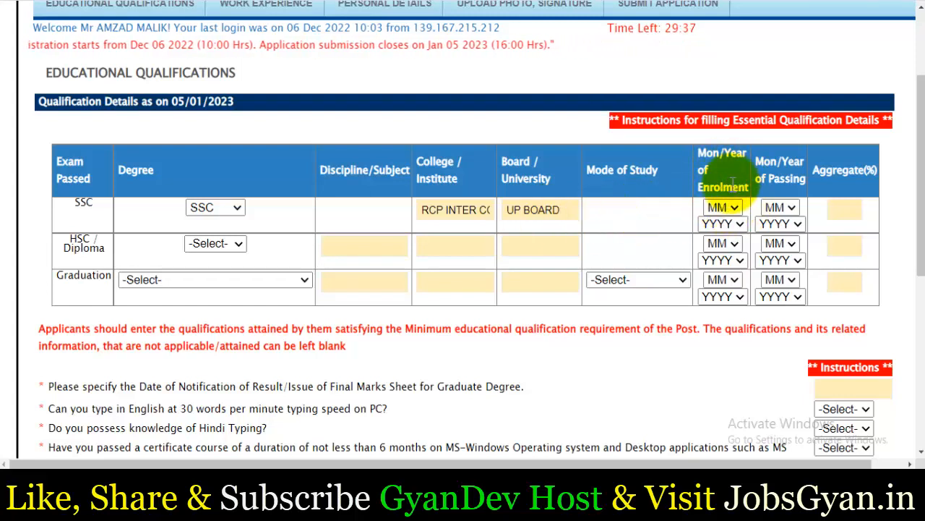
# Step: Set the SSC row's enrolment month to 4 and enrolment year to 2012
pyautogui.click(727, 206)
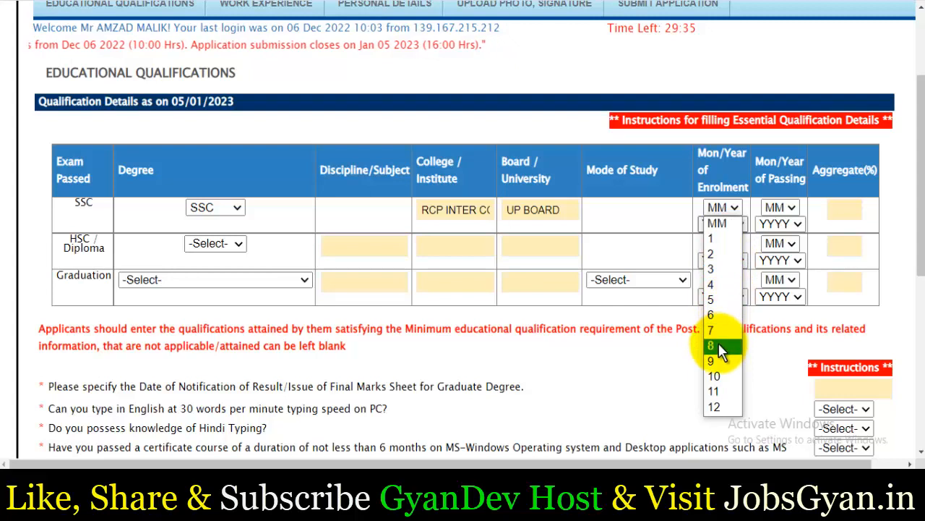
pyautogui.click(723, 287)
pyautogui.click(723, 225)
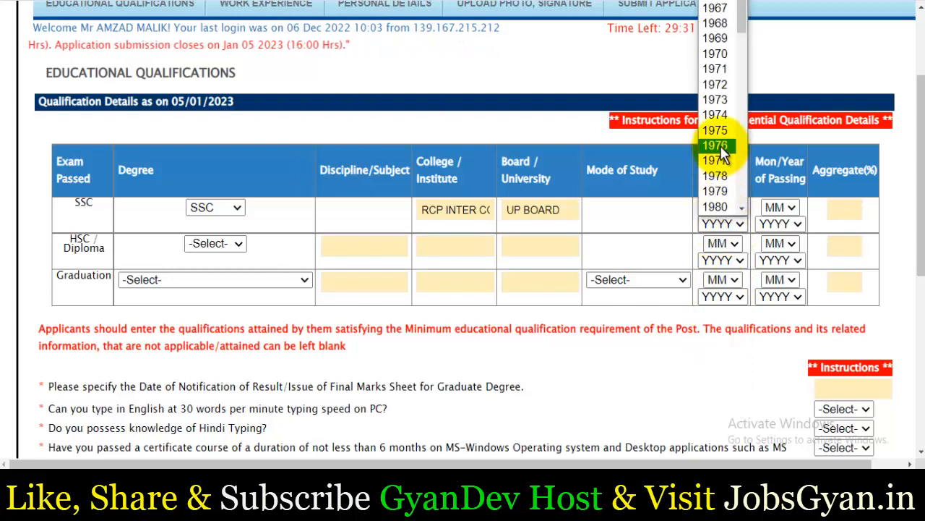
pyautogui.scroll(-14, 723, 156)
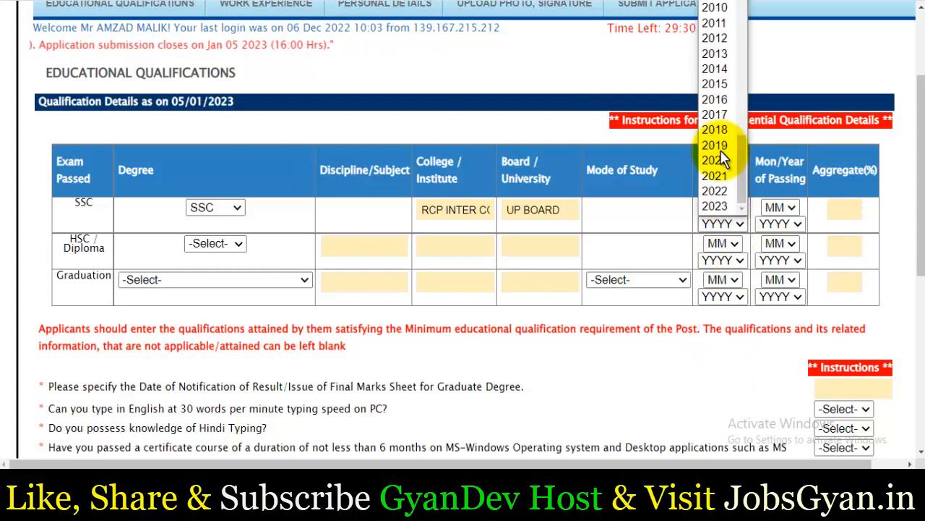
pyautogui.click(725, 37)
# Step: Set the SSC row's month of passing to 8, year of passing to 2013 and aggregate to 96 percent
pyautogui.click(782, 208)
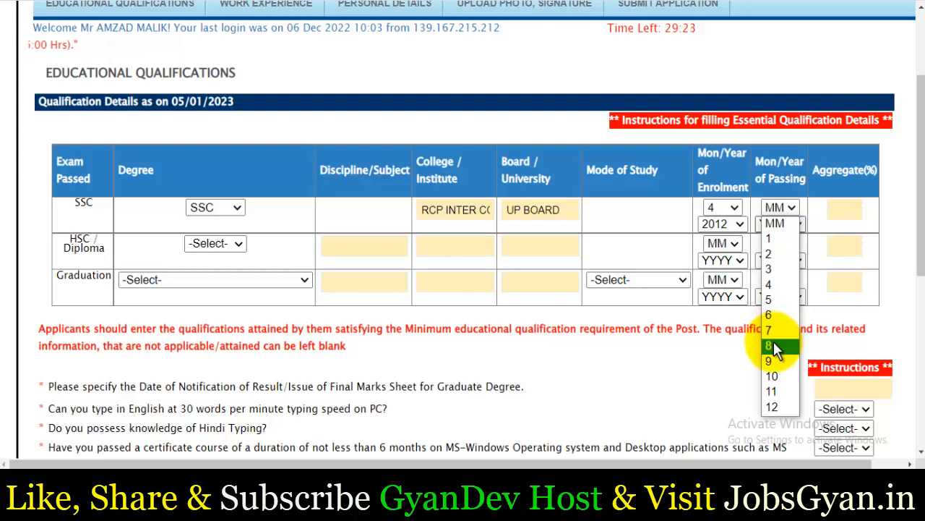
pyautogui.click(772, 345)
pyautogui.click(783, 225)
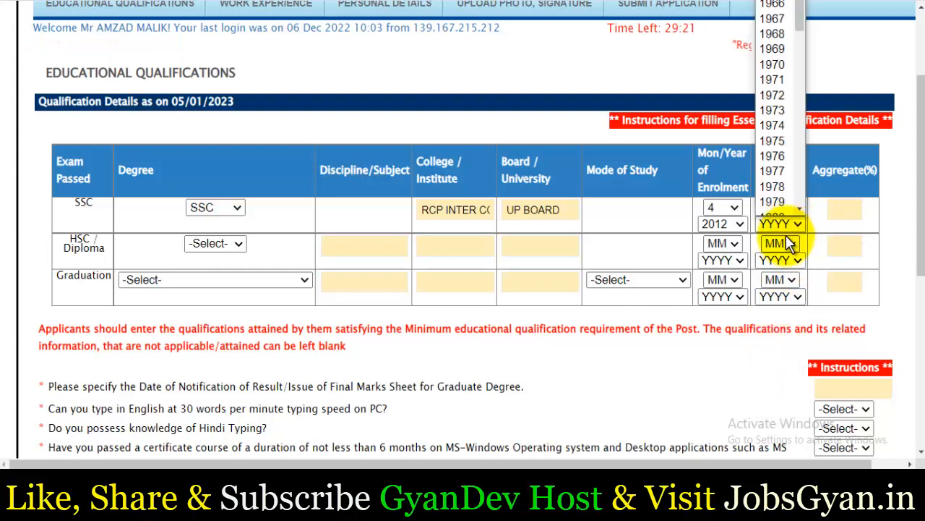
pyautogui.scroll(-15, 782, 183)
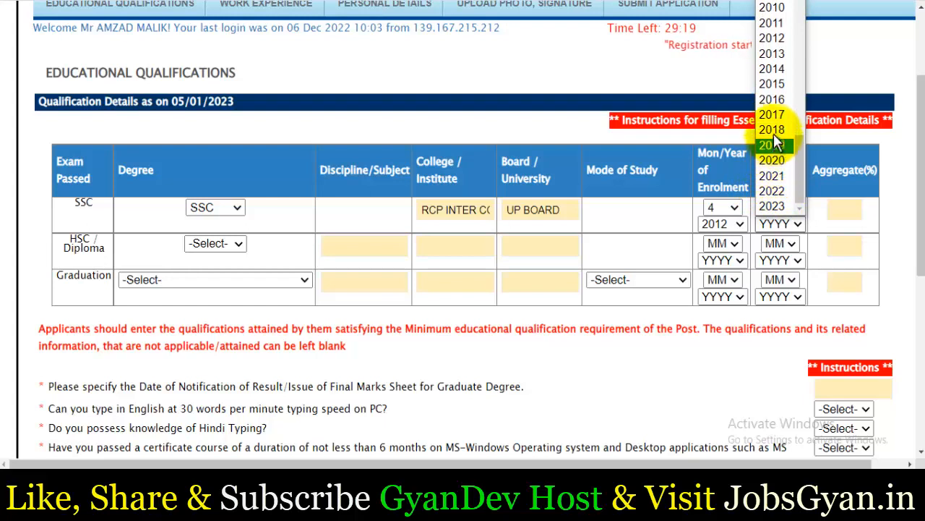
pyautogui.click(781, 54)
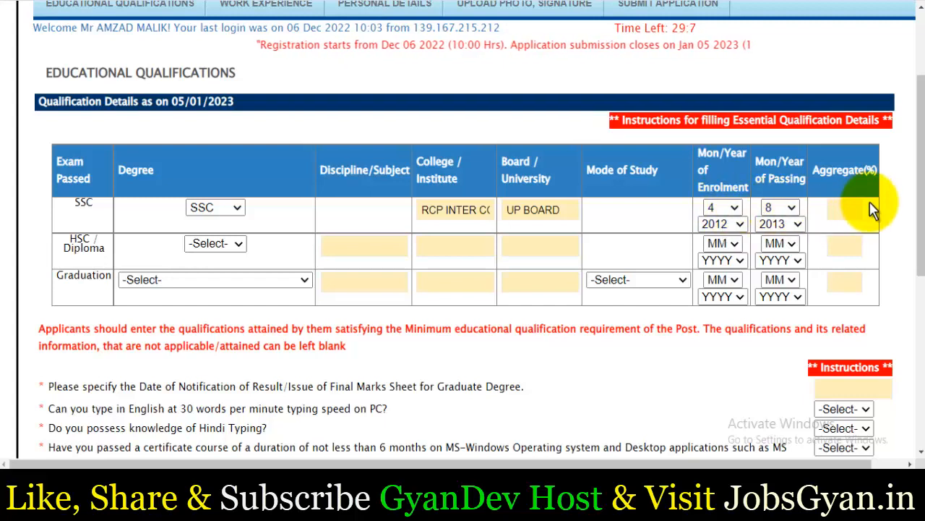
pyautogui.click(851, 208)
pyautogui.write('96')
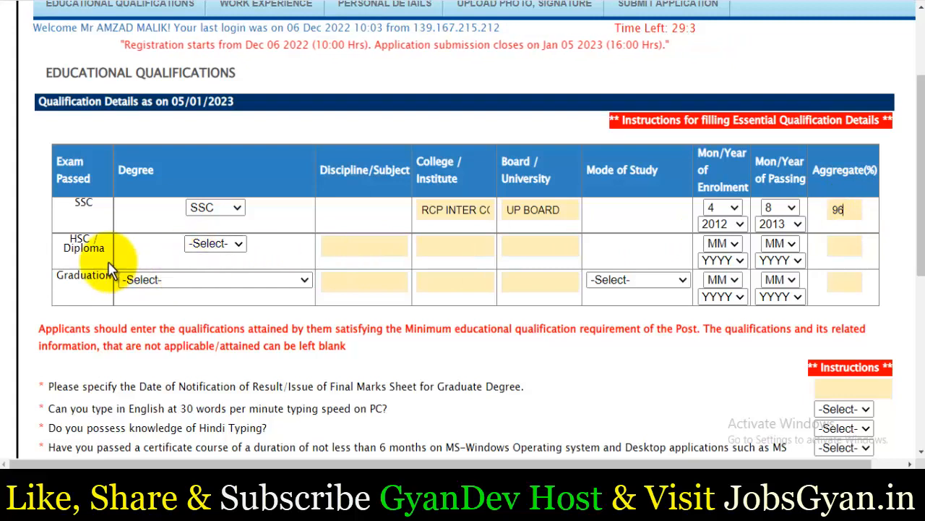
# Step: In the HSC / Diploma row, choose HSC as the degree and enter PCM as the discipline
pyautogui.click(227, 243)
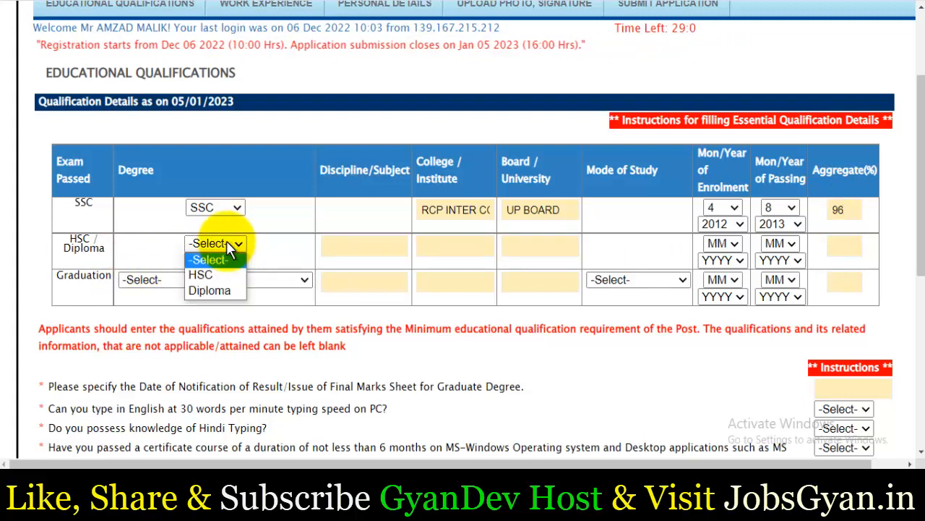
pyautogui.click(211, 274)
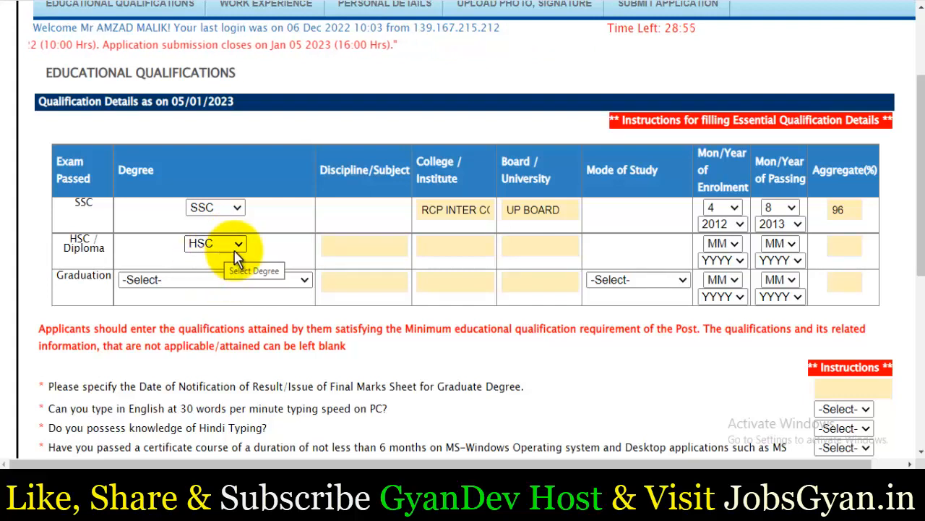
pyautogui.click(366, 244)
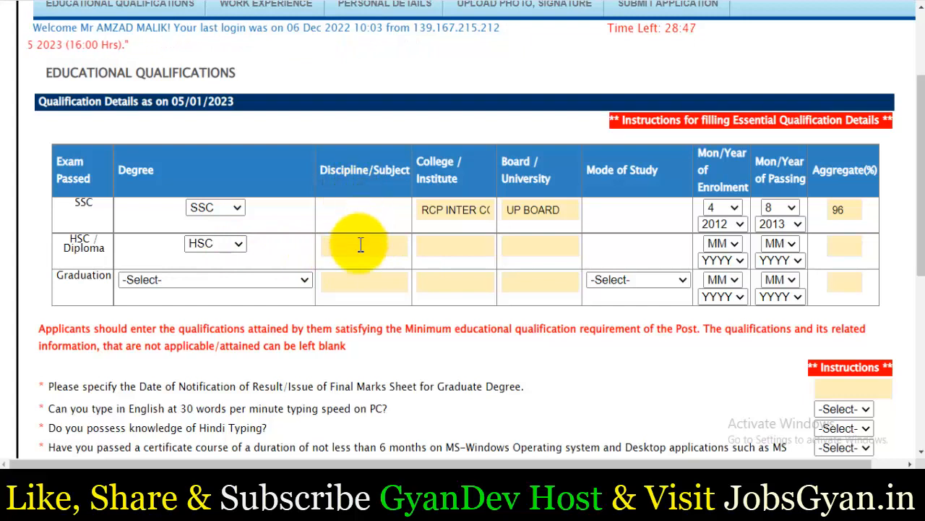
pyautogui.write('PCM')
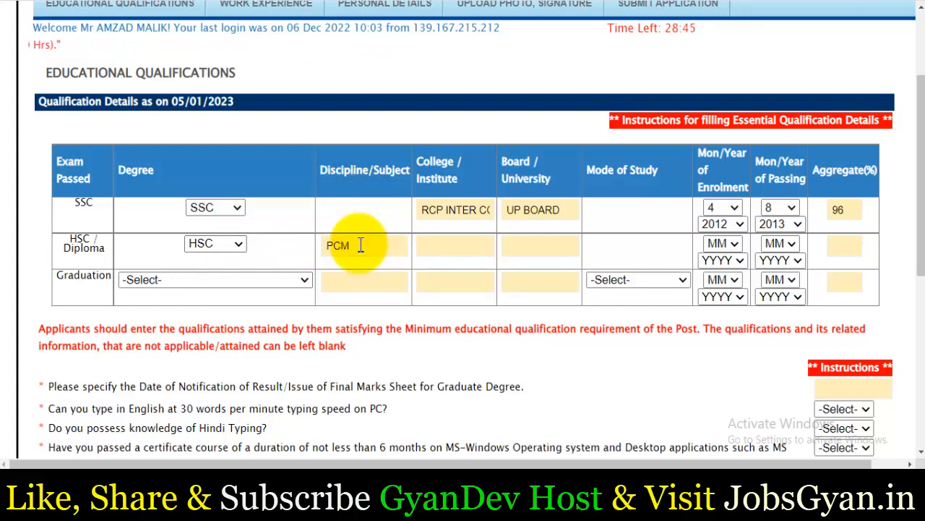
# Step: Copy the college name and UP BOARD from the SSC row into the matching fields of the HSC row
pyautogui.tripleClick(454, 210)
pyautogui.hotkey('ctrl', 'c')
pyautogui.click(455, 244)
pyautogui.hotkey('ctrl', 'v')
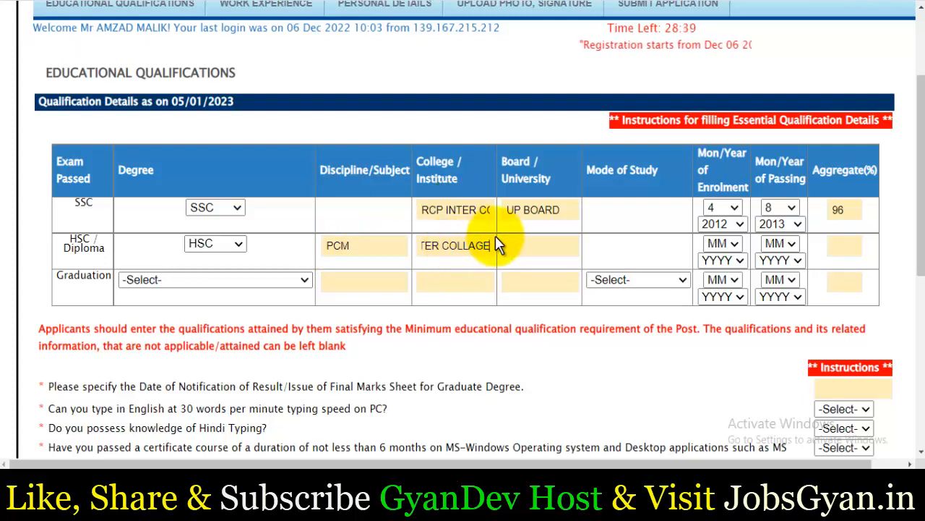
pyautogui.click(543, 237)
pyautogui.tripleClick(553, 216)
pyautogui.hotkey('ctrl', 'c')
pyautogui.click(533, 249)
pyautogui.hotkey('ctrl', 'v')
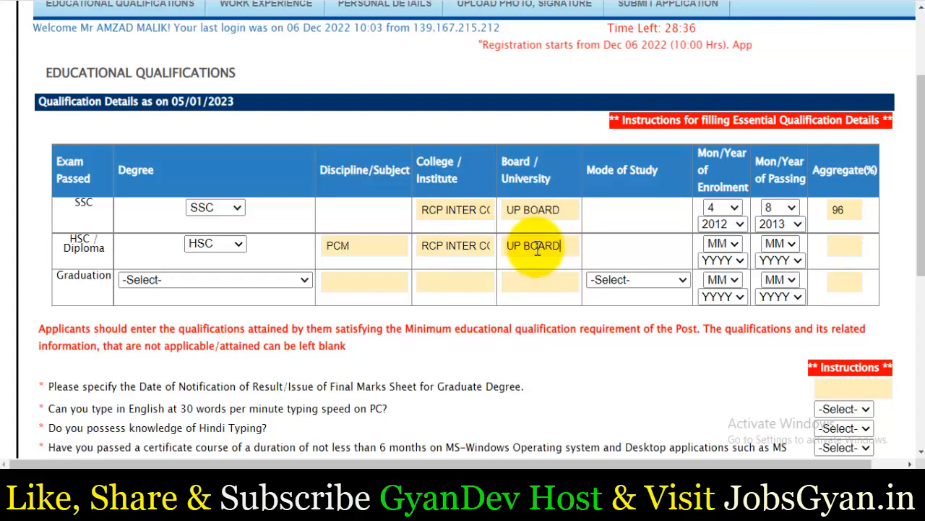
# Step: Set the HSC row's enrolment month to 6 and enter 98 as its aggregate percentage
pyautogui.click(721, 245)
pyautogui.click(712, 352)
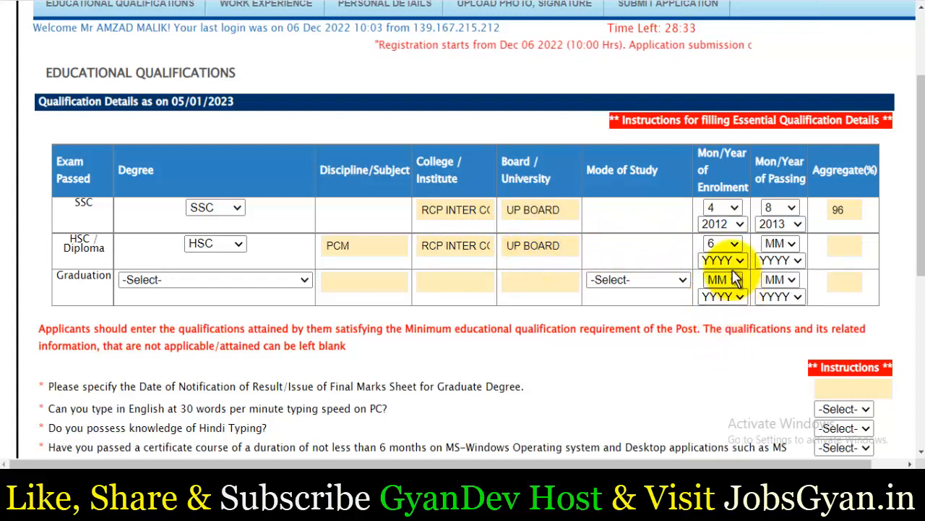
pyautogui.click(722, 260)
pyautogui.click(786, 243)
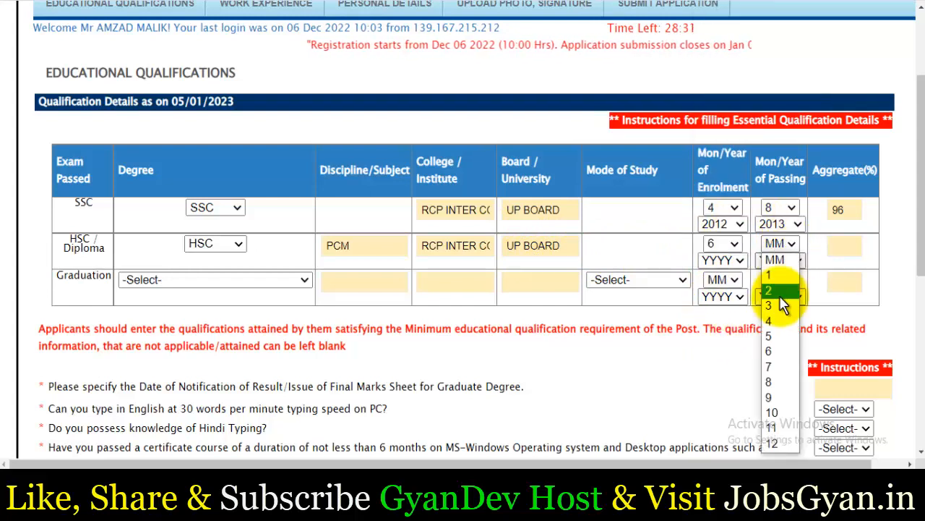
pyautogui.click(667, 313)
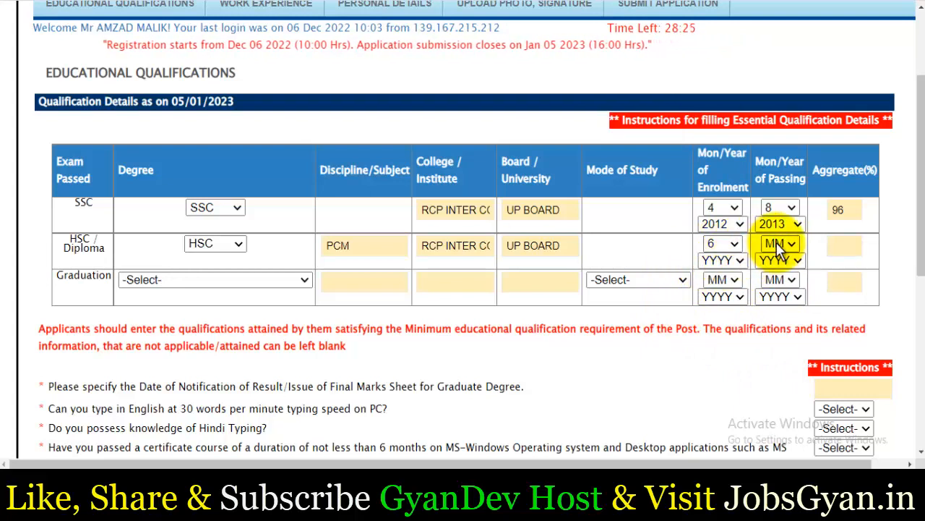
pyautogui.click(847, 243)
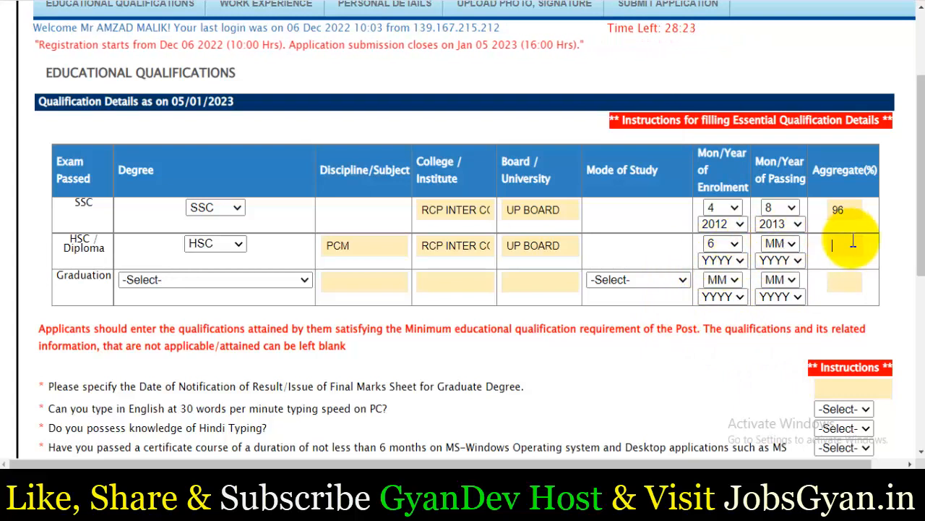
pyautogui.write('9')
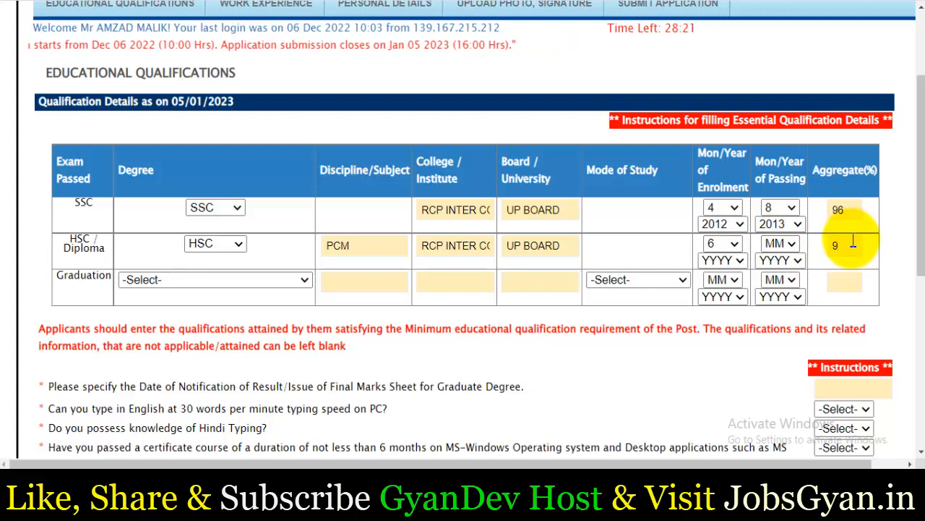
pyautogui.write('8')
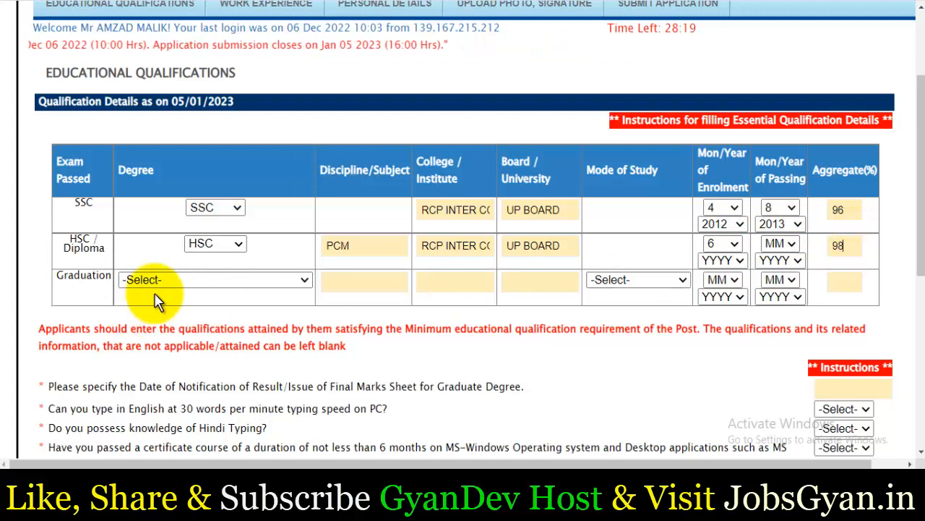
# Step: Choose B.Com as the degree in the Graduation row
pyautogui.click(159, 282)
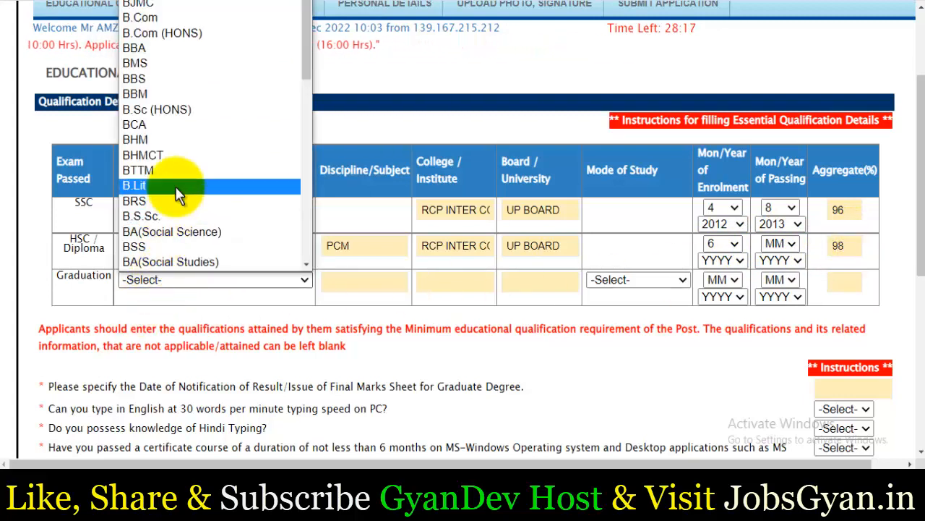
pyautogui.scroll(-5, 179, 177)
pyautogui.scroll(5, 179, 177)
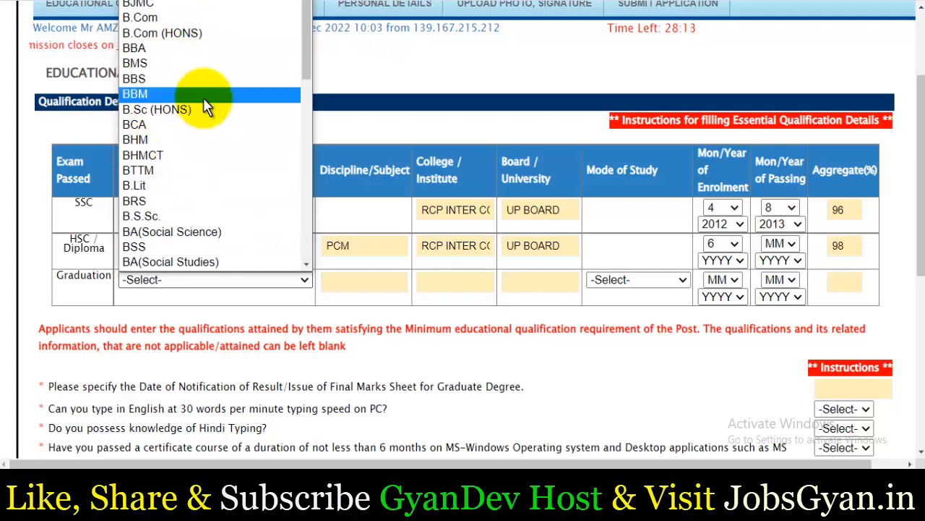
pyautogui.scroll(-6, 179, 120)
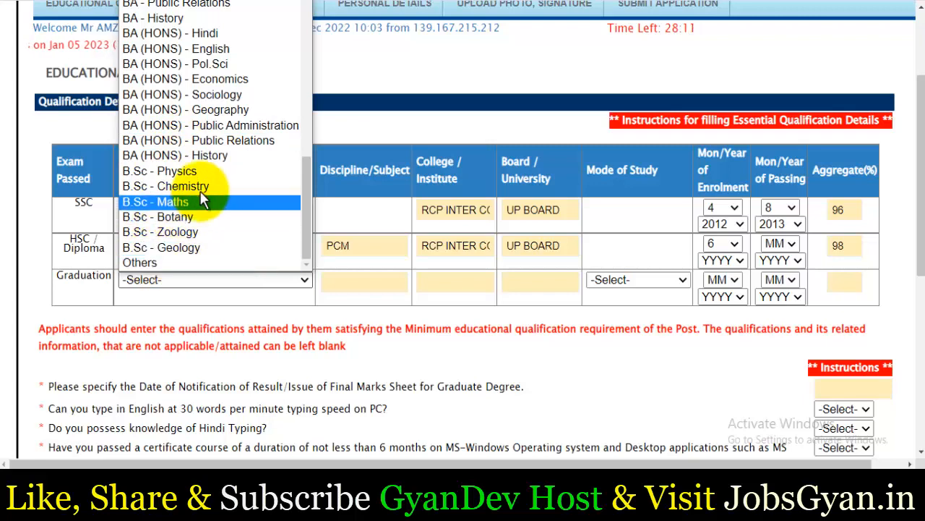
pyautogui.scroll(6, 210, 201)
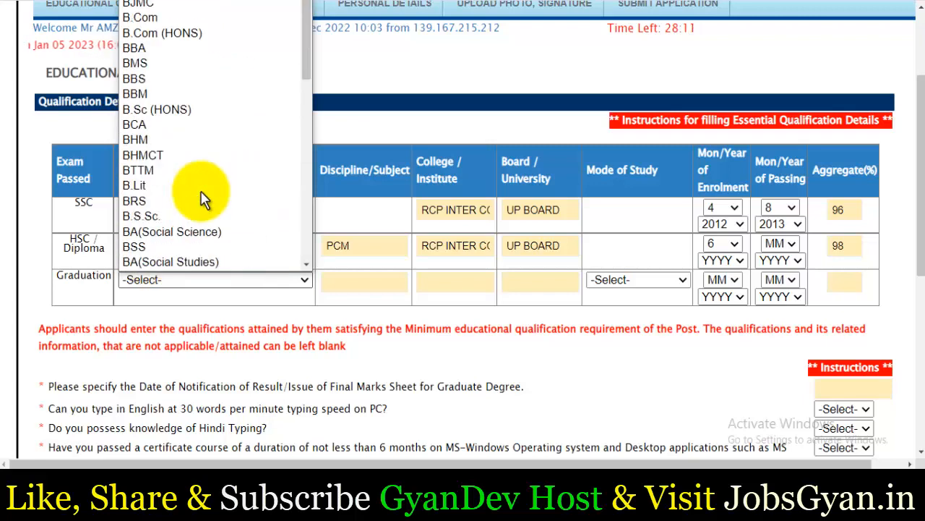
pyautogui.click(168, 21)
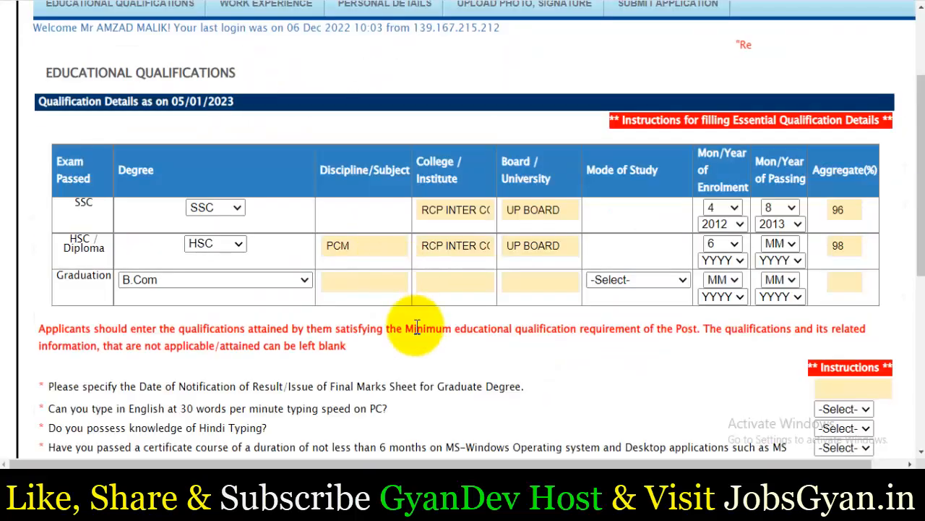
# Step: Enter CCSU MEERUT as the college or institute in the Graduation row
pyautogui.click(378, 278)
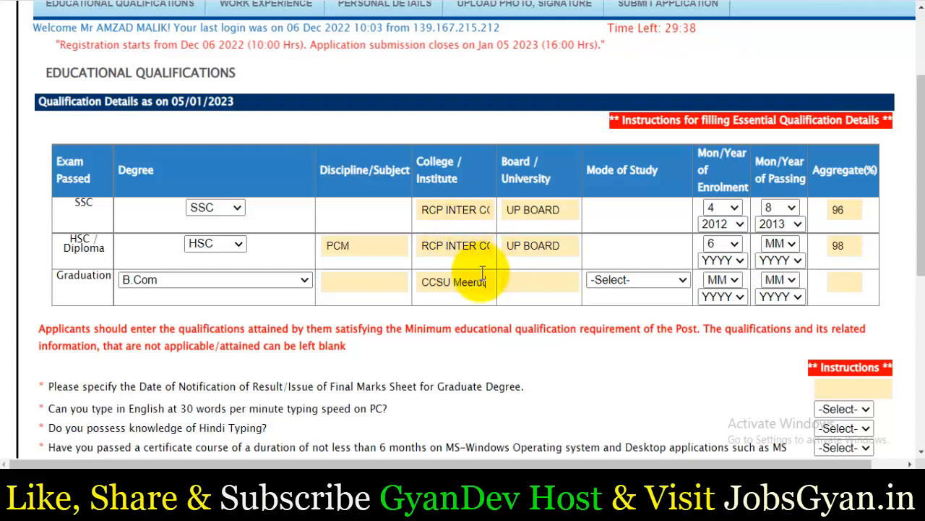
pyautogui.click(538, 284)
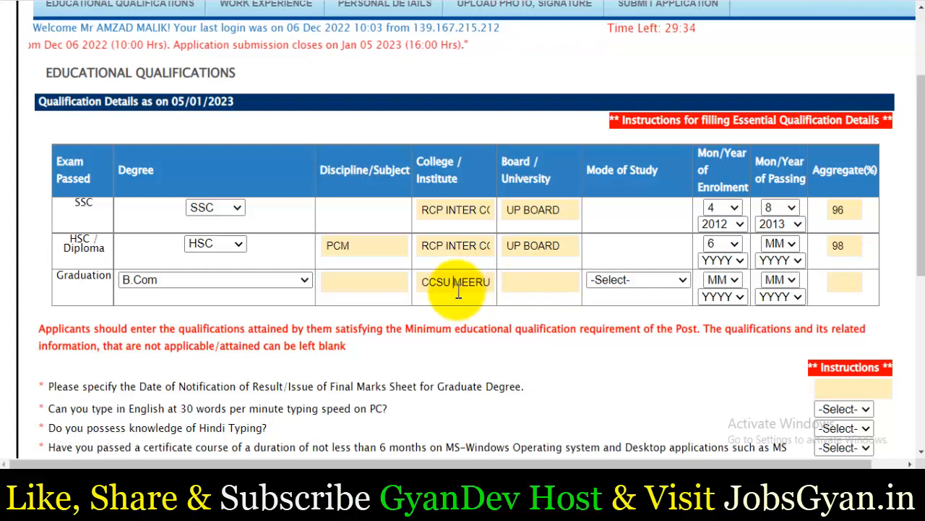
pyautogui.moveTo(431, 289); pyautogui.dragTo(469, 288)
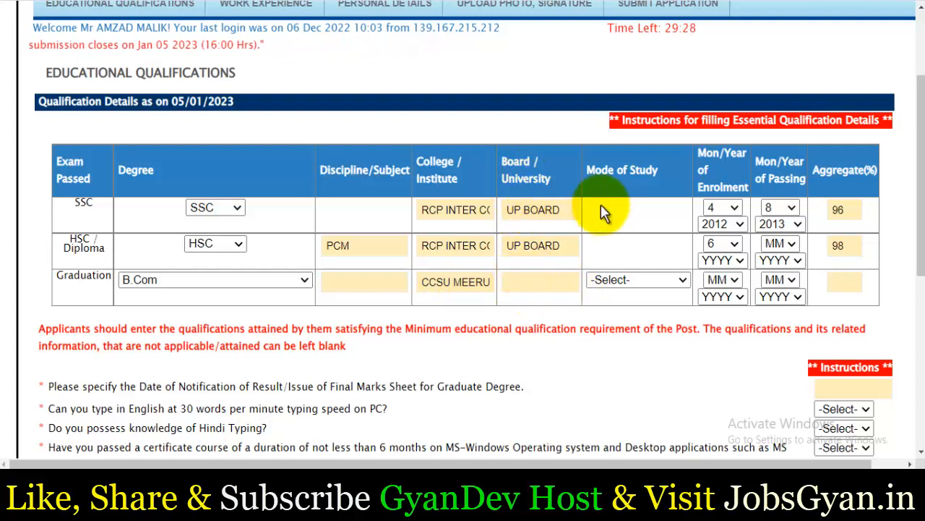
# Step: Set the Graduation row's mode of study to Full Time and its enrolment month to 10
pyautogui.click(642, 282)
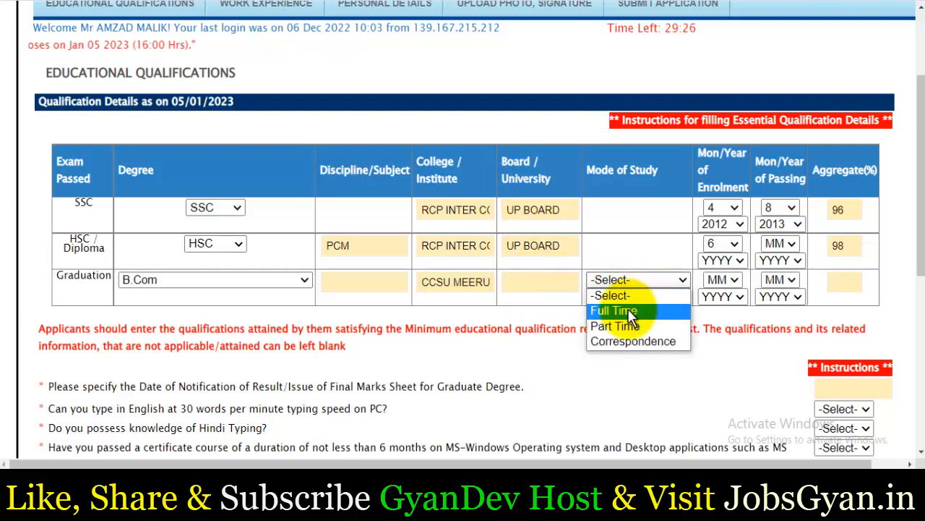
pyautogui.click(631, 316)
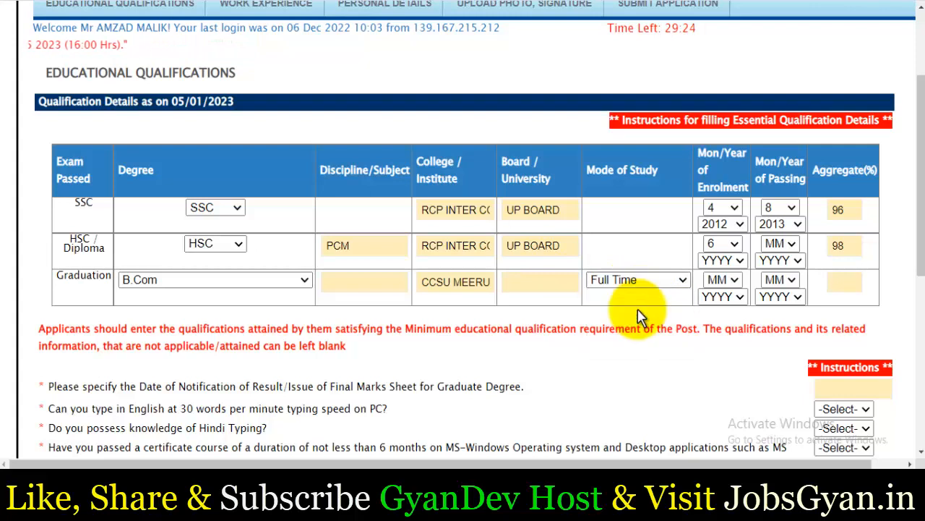
pyautogui.click(721, 281)
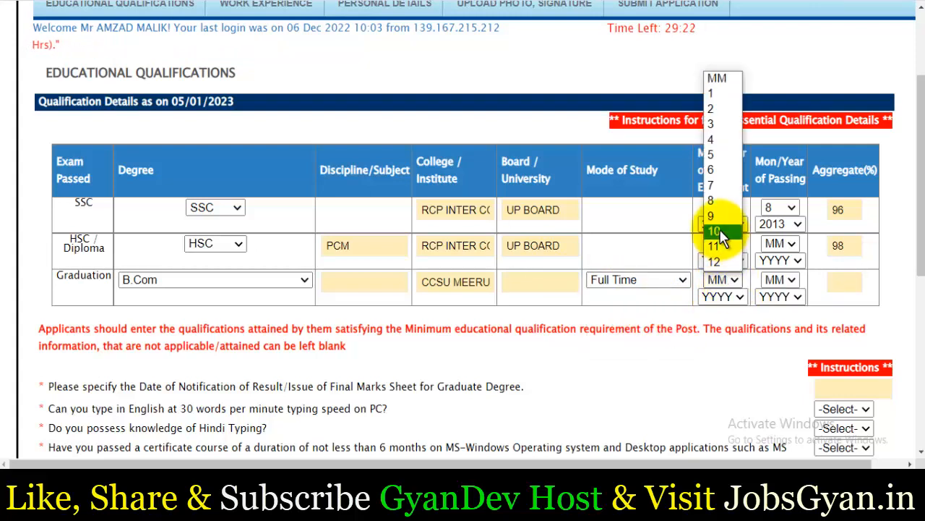
pyautogui.click(721, 235)
pyautogui.click(721, 297)
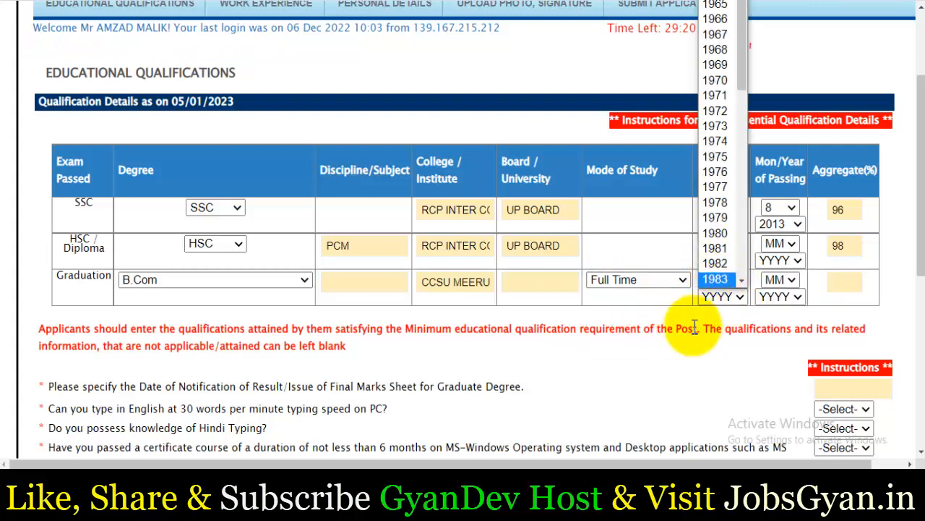
pyautogui.click(741, 317)
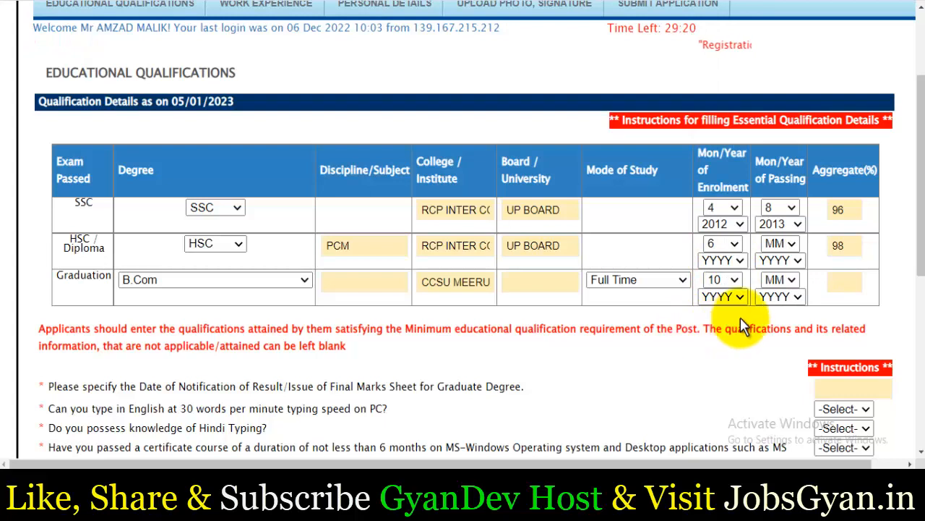
pyautogui.click(780, 281)
pyautogui.click(791, 296)
pyautogui.scroll(-9, 786, 251)
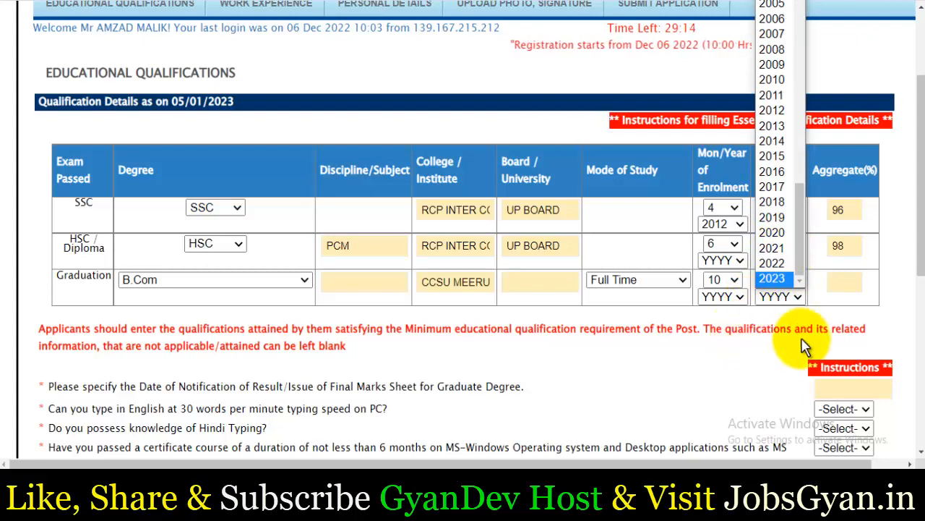
pyautogui.click(769, 355)
pyautogui.click(857, 285)
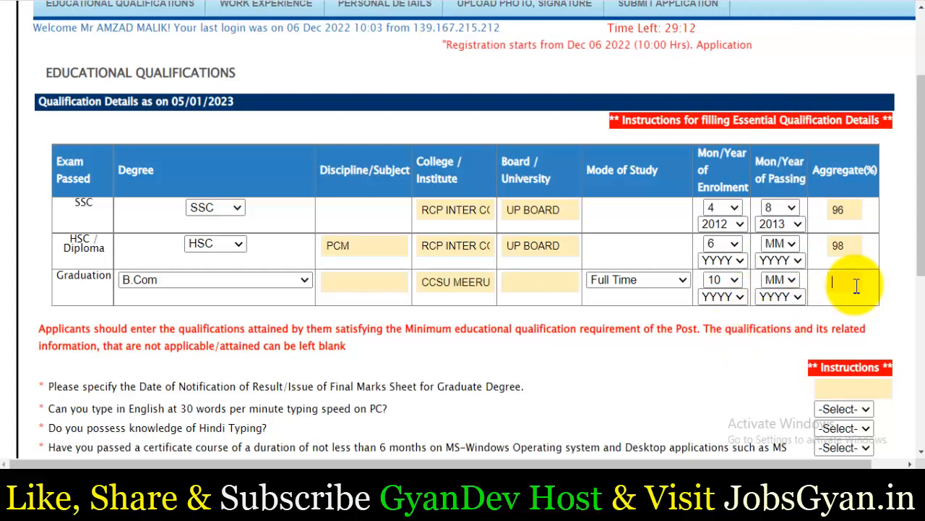
# Step: Set the notification date of the graduate degree result or final marks sheet to 16/01/2020
pyautogui.scroll(-3, 855, 287)
pyautogui.scroll(-2, 614, 259)
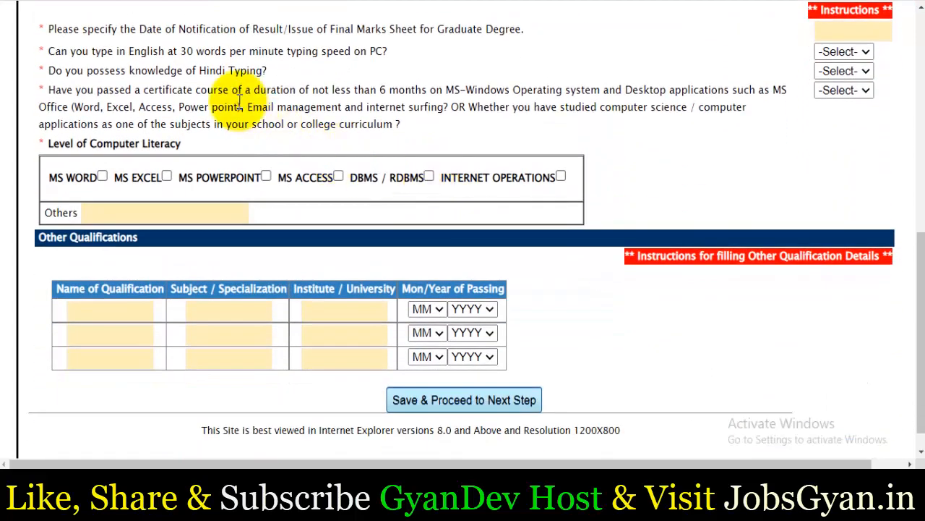
pyautogui.scroll(1, 324, 78)
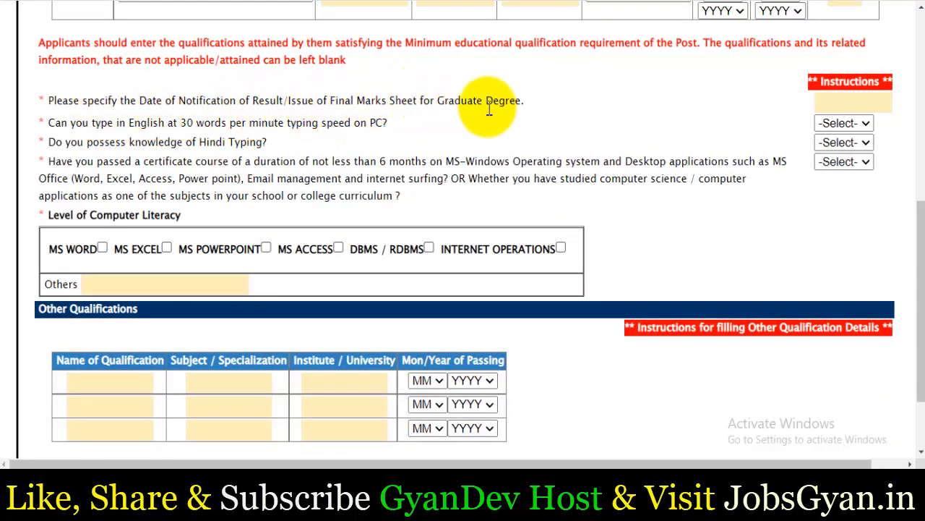
pyautogui.click(864, 106)
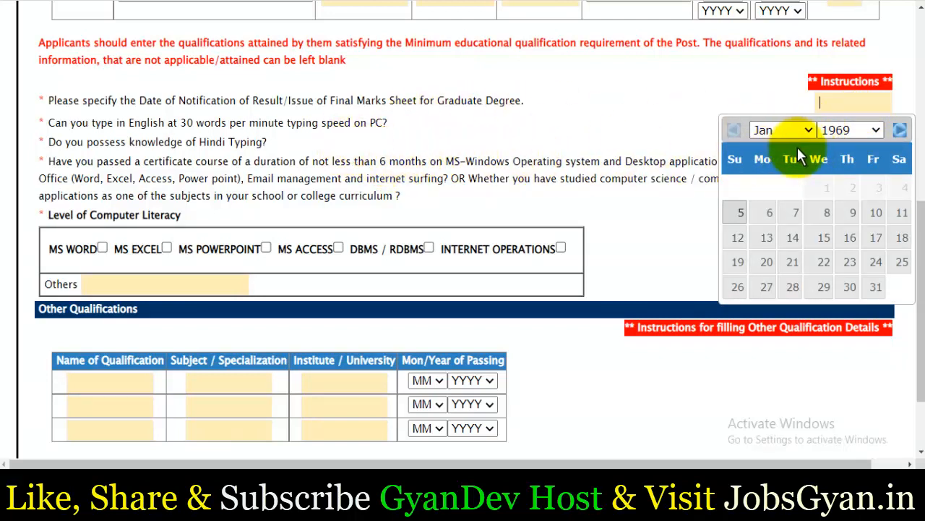
pyautogui.click(846, 136)
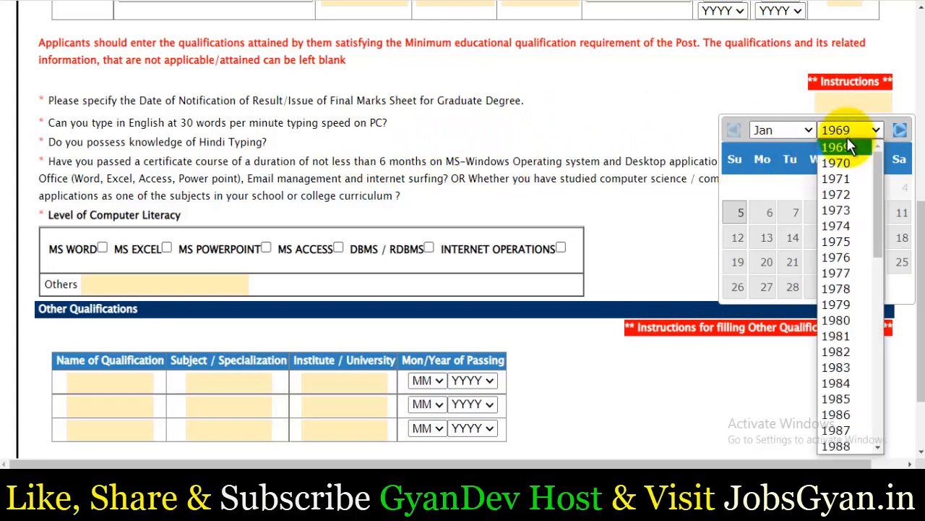
pyautogui.scroll(-5, 849, 346)
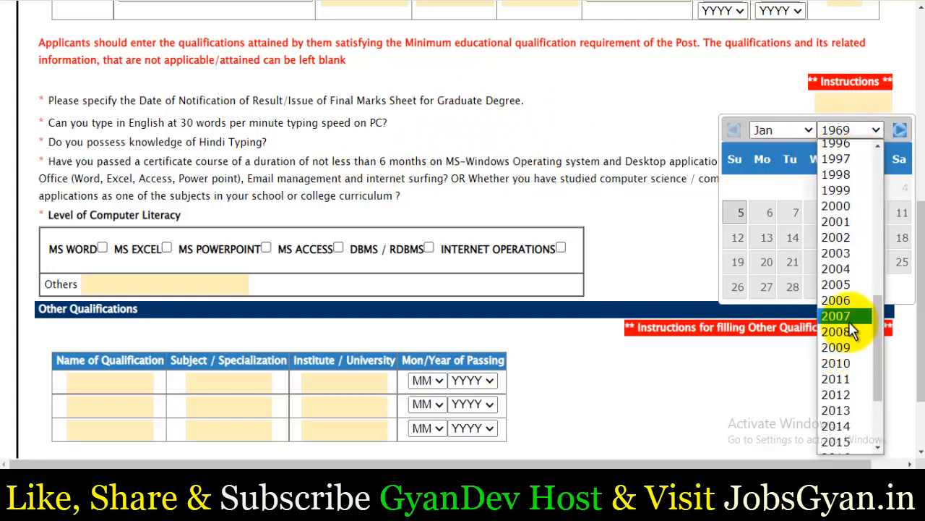
pyautogui.scroll(-1, 851, 412)
pyautogui.scroll(-2, 857, 434)
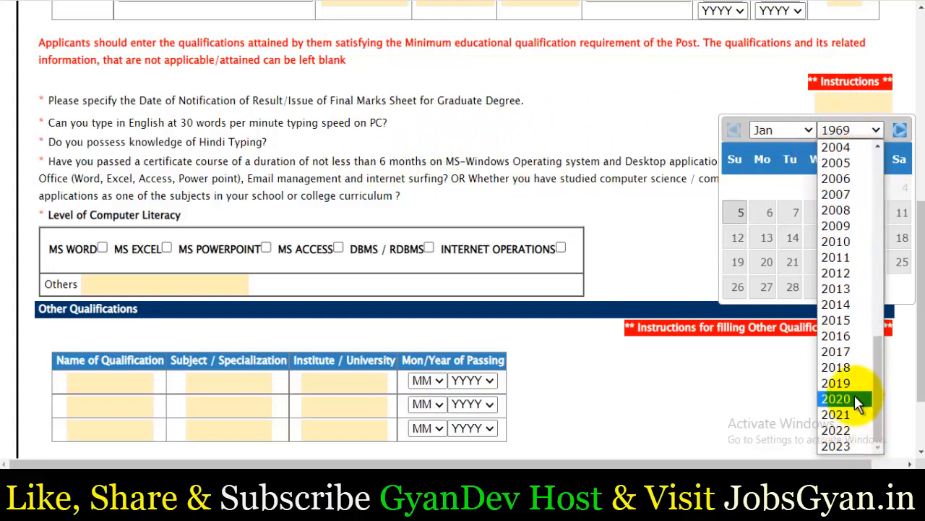
pyautogui.click(861, 401)
pyautogui.click(840, 245)
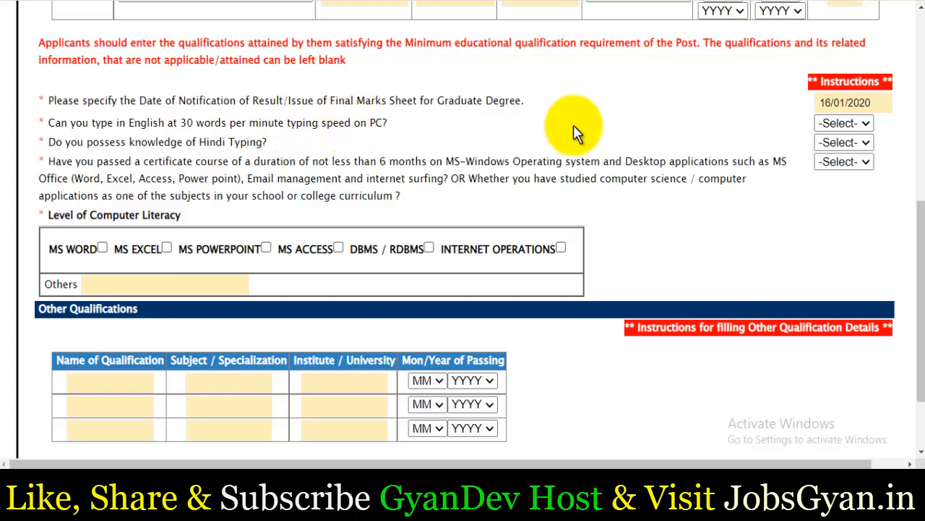
# Step: Answer YES to the questions on English typing at 30 words per minute and knowledge of Hindi typing
pyautogui.click(846, 125)
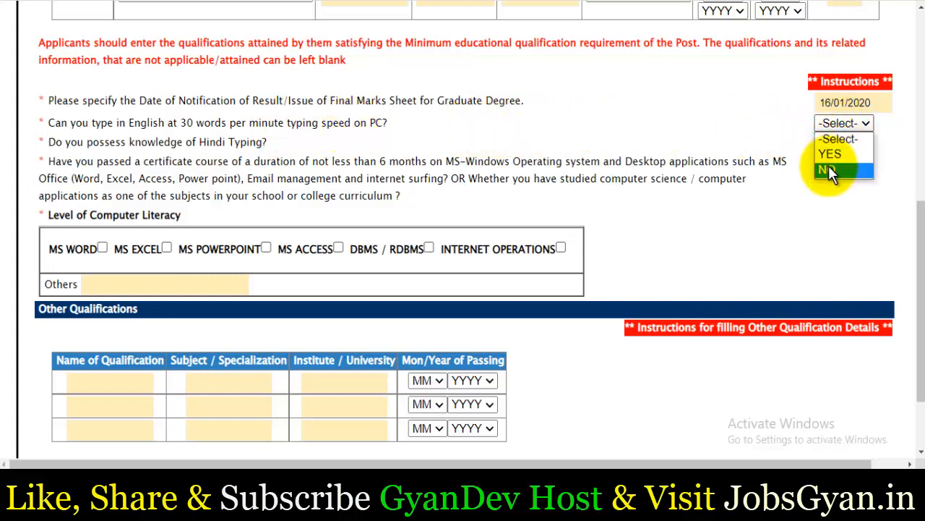
pyautogui.click(833, 154)
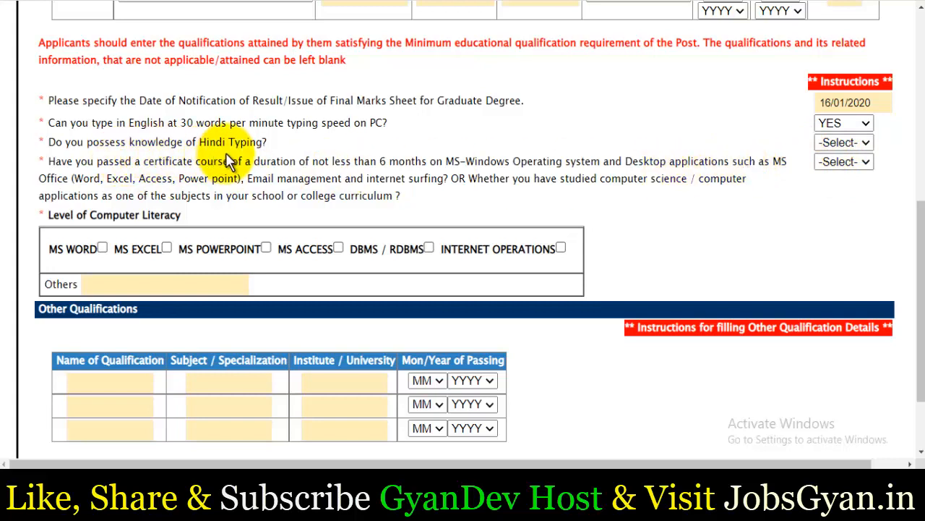
pyautogui.click(839, 142)
pyautogui.click(846, 173)
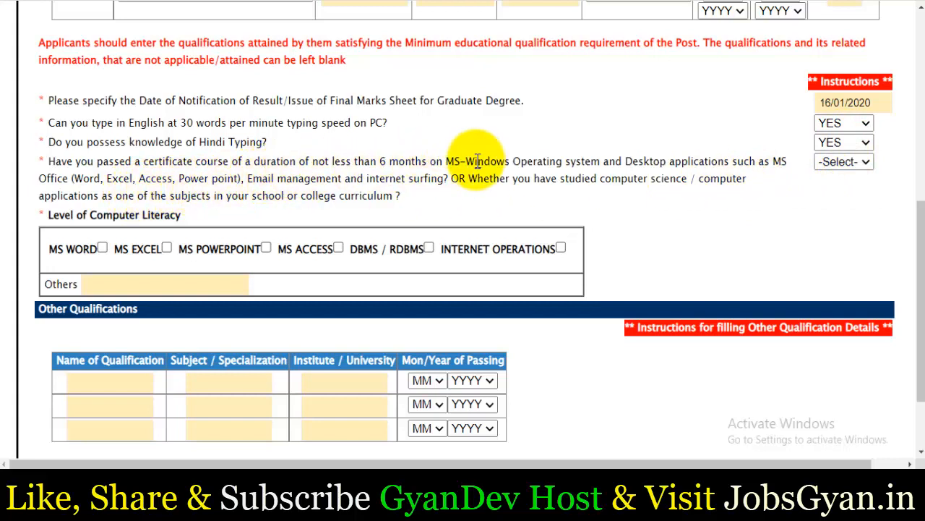
# Step: Answer YES to the question about a six-month computer certificate course or computer science as a studied subject
pyautogui.moveTo(466, 163); pyautogui.dragTo(545, 179)
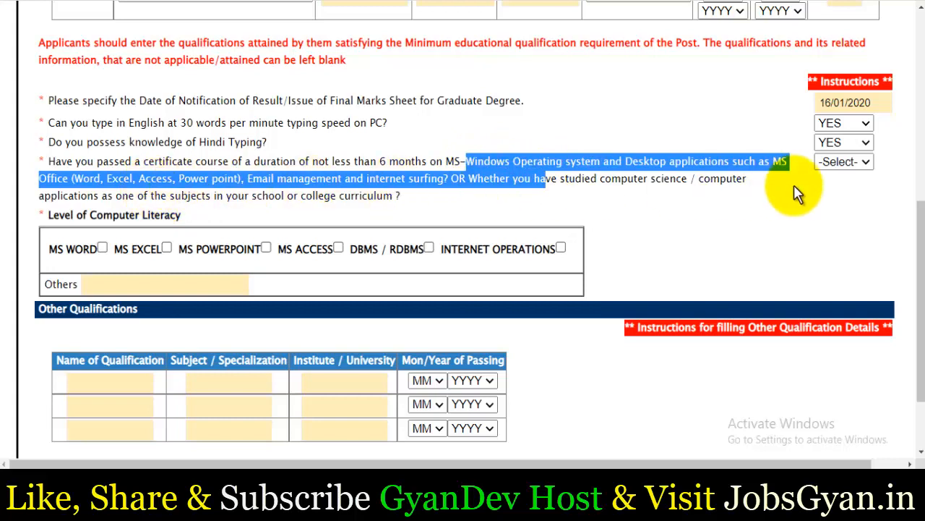
pyautogui.click(716, 182)
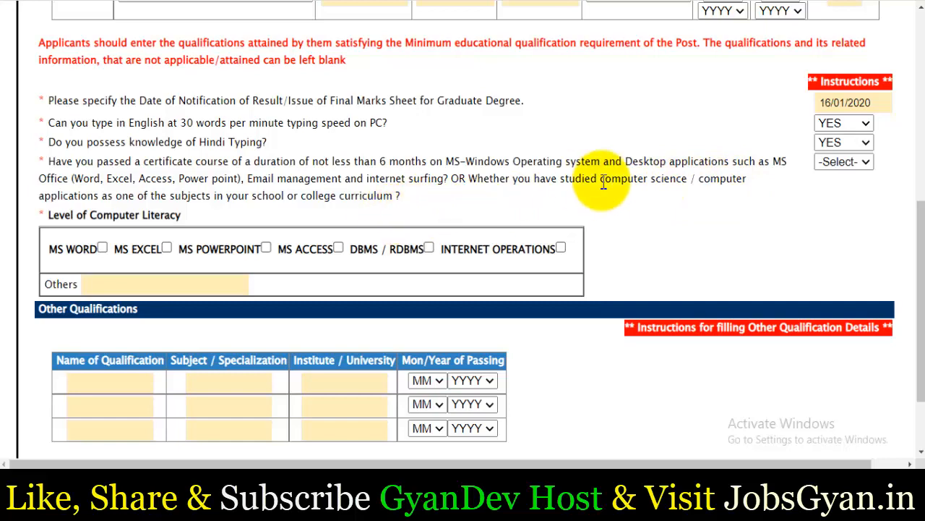
pyautogui.click(848, 163)
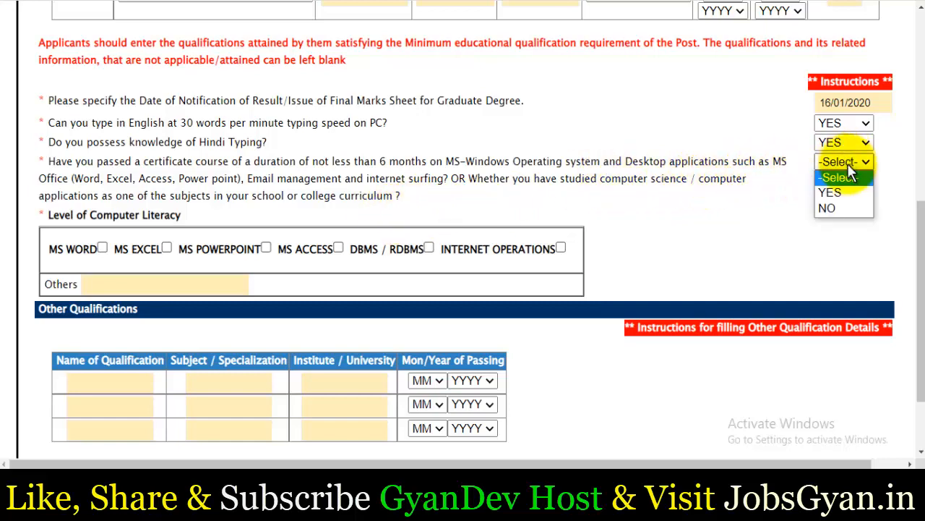
pyautogui.click(832, 198)
pyautogui.scroll(-3, 733, 189)
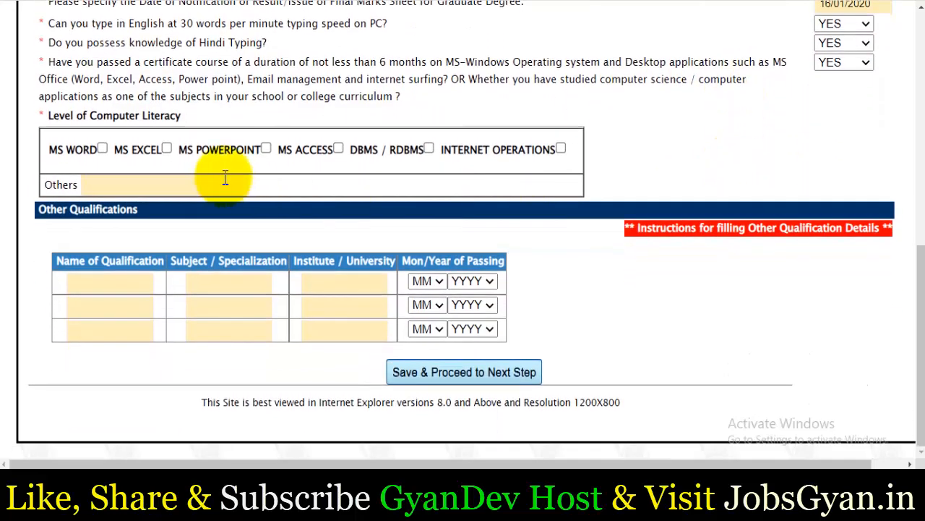
# Step: Mark MS Word, MS Excel, MS PowerPoint, MS Access and Internet Operations as the level of computer literacy
pyautogui.click(102, 148)
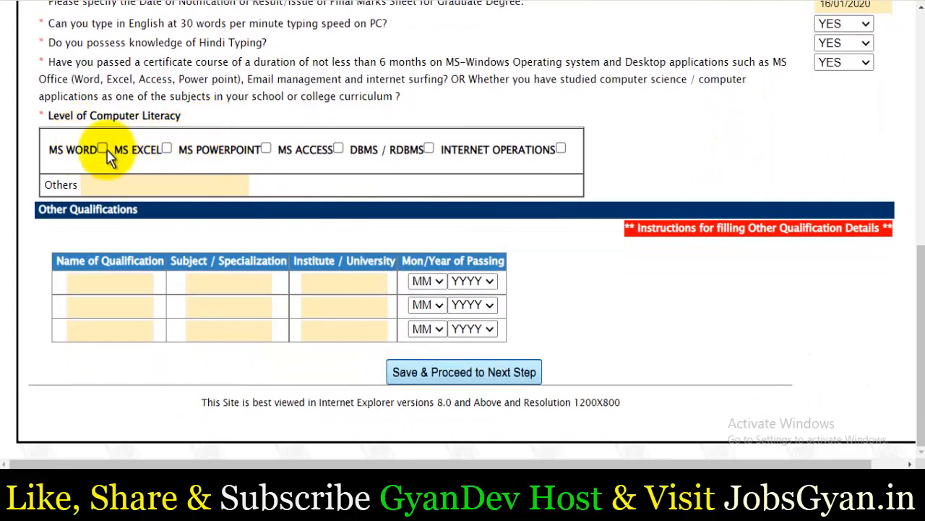
pyautogui.click(166, 148)
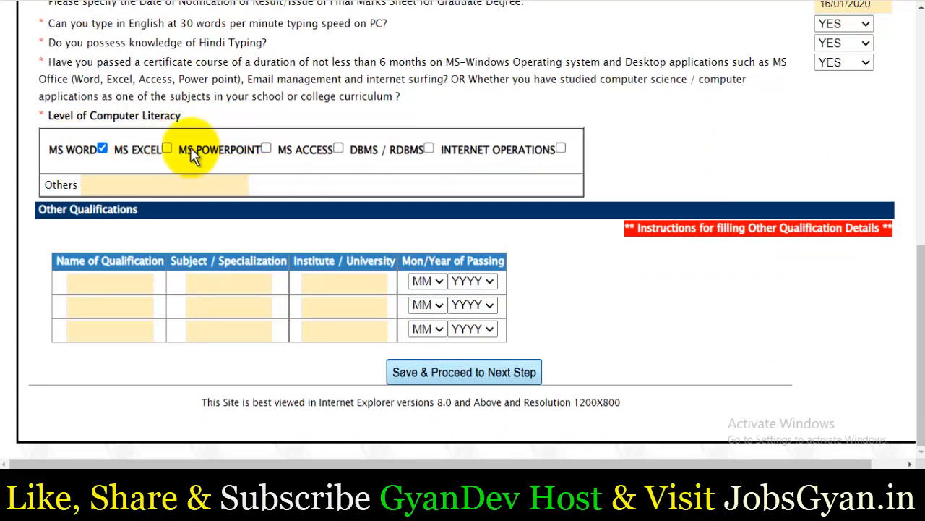
pyautogui.click(266, 148)
pyautogui.click(340, 148)
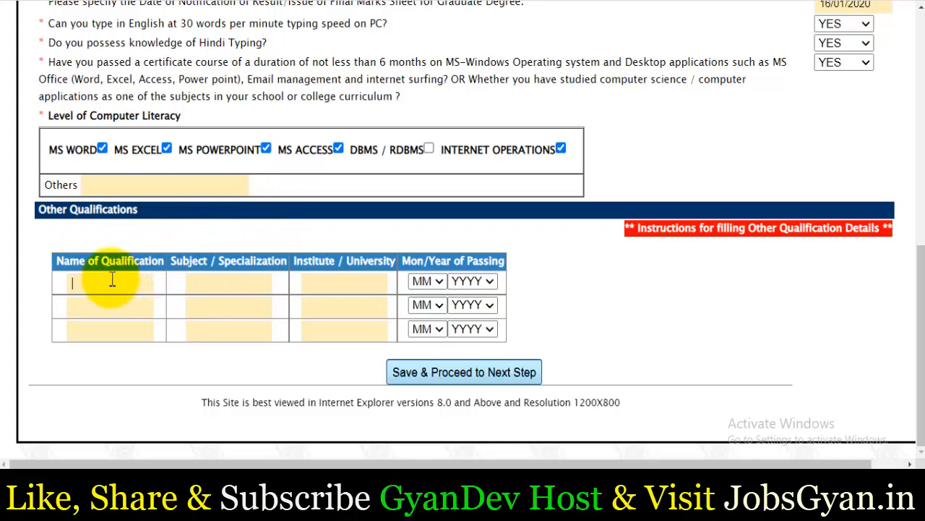
# Step: Check the educational qualification entries, save them to proceed to Work Experience, and dismiss the instruction note there
pyautogui.click(251, 280)
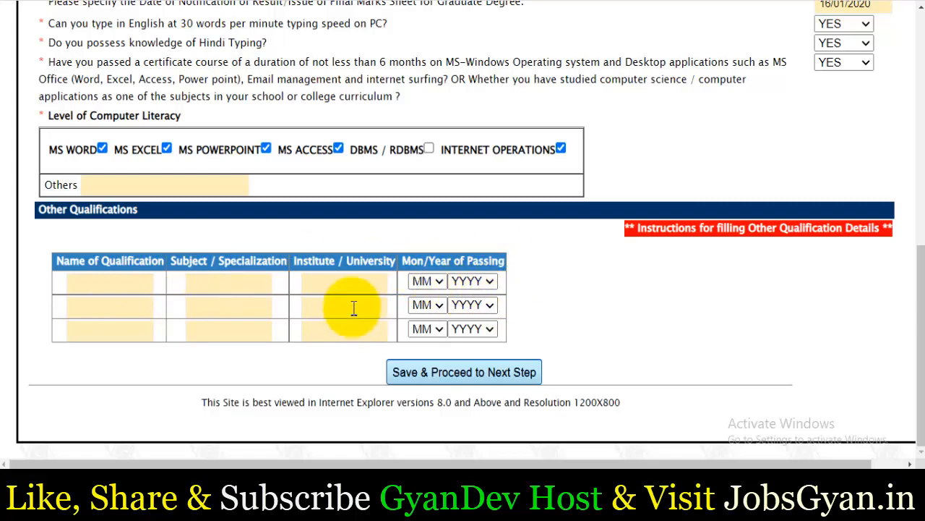
pyautogui.scroll(3, 463, 287)
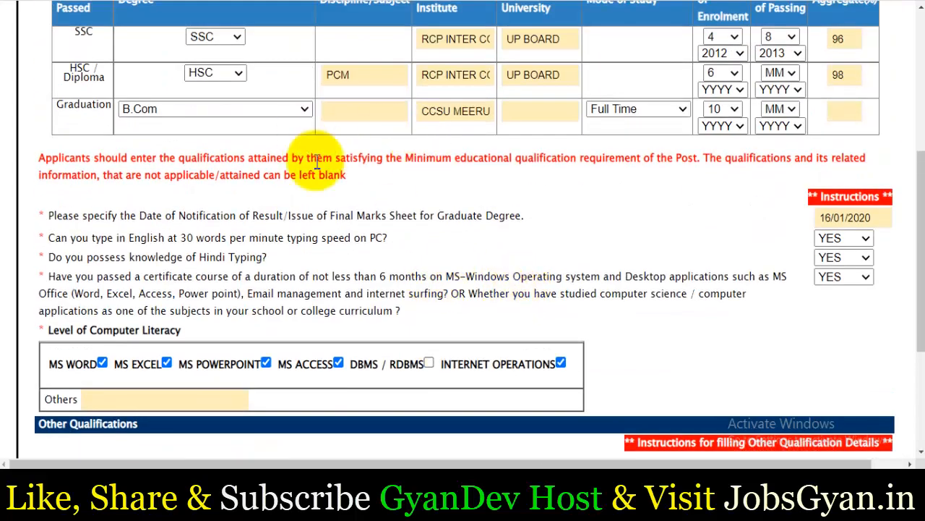
pyautogui.scroll(-2, 550, 149)
pyautogui.scroll(6, 672, 149)
pyautogui.scroll(-6, 672, 149)
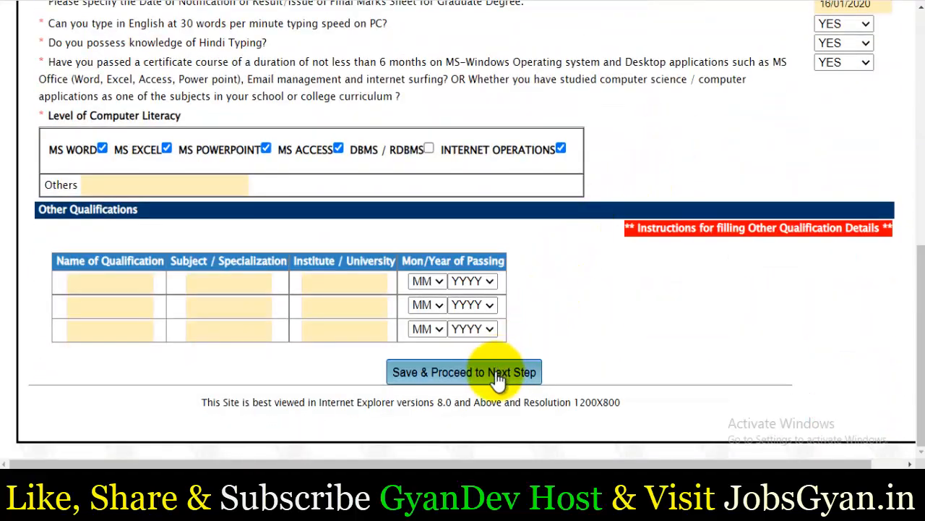
pyautogui.scroll(5, 589, 343)
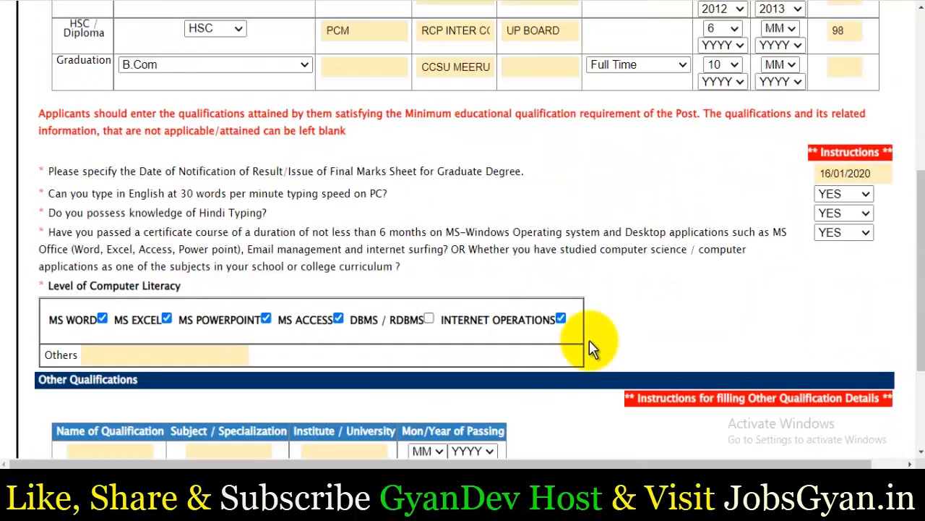
pyautogui.scroll(-5, 593, 345)
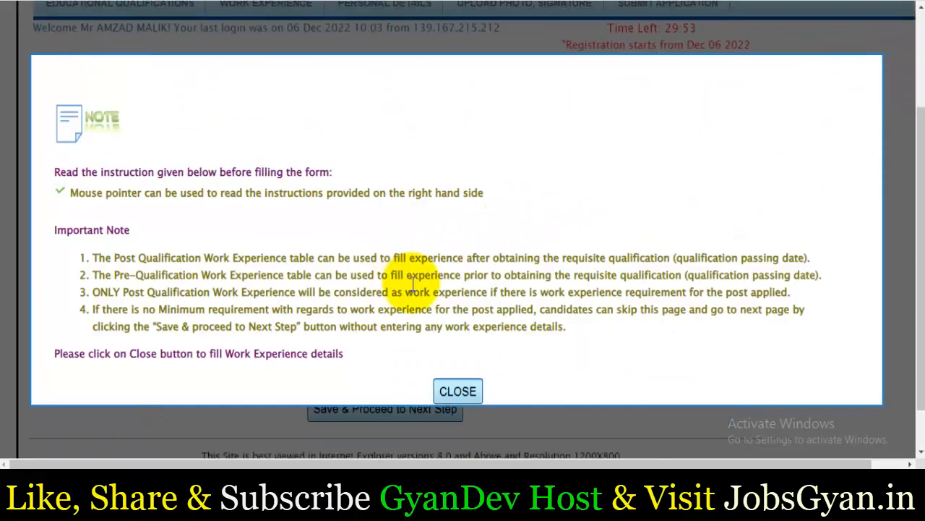
pyautogui.click(445, 391)
# Step: Examine the Post Qualification Work Experience table, including its organisation type options, post held field and the Date From and Date To calendars
pyautogui.scroll(3, 540, 281)
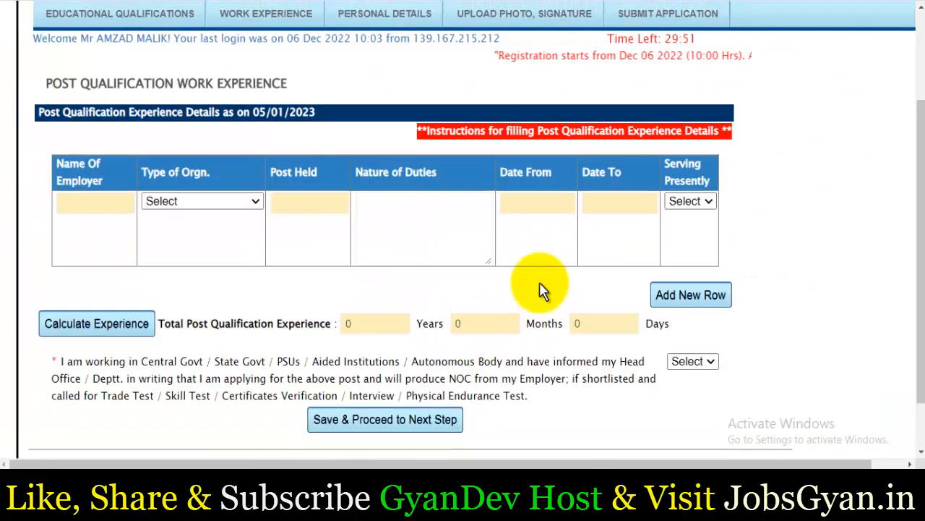
pyautogui.moveTo(535, 262)
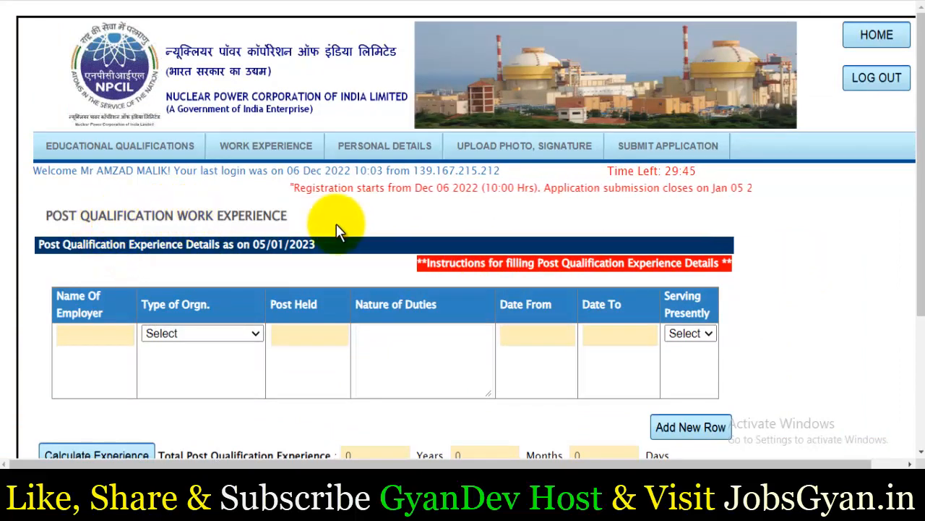
pyautogui.scroll(-2, 336, 225)
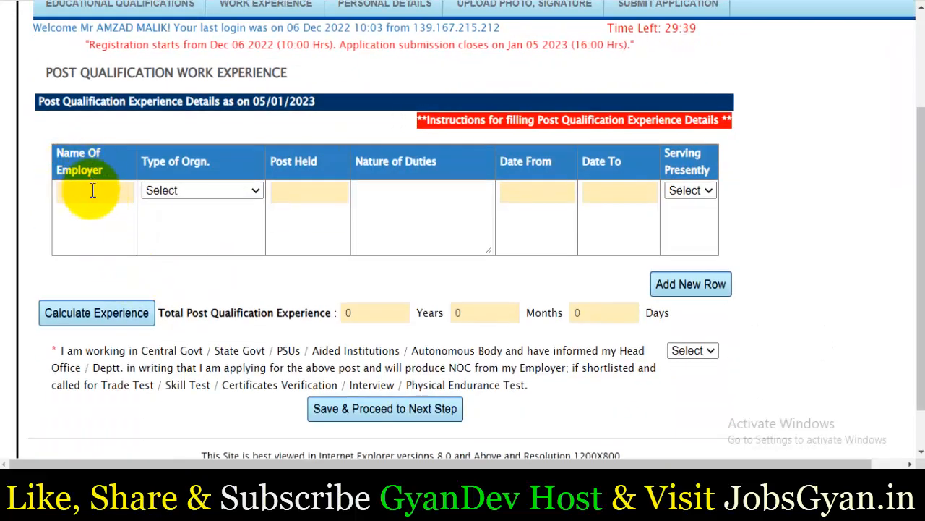
pyautogui.click(214, 191)
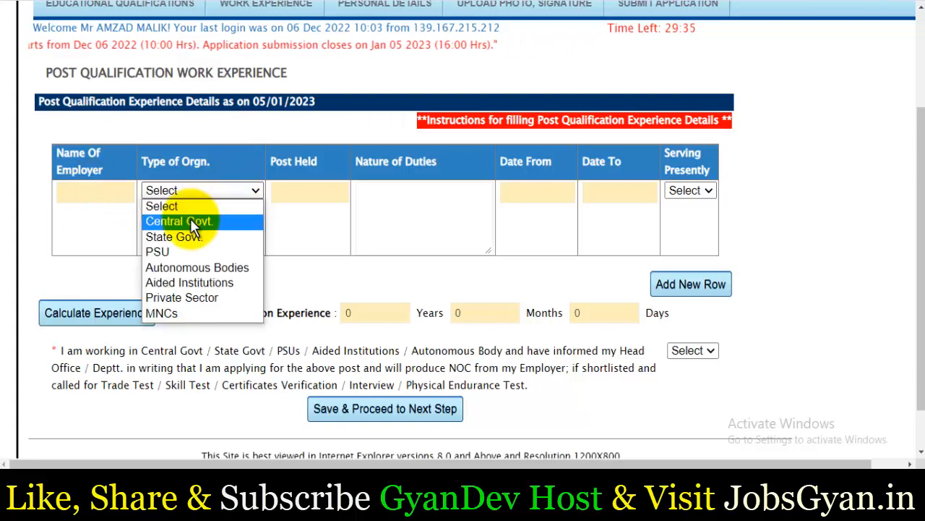
pyautogui.click(334, 262)
pyautogui.click(320, 194)
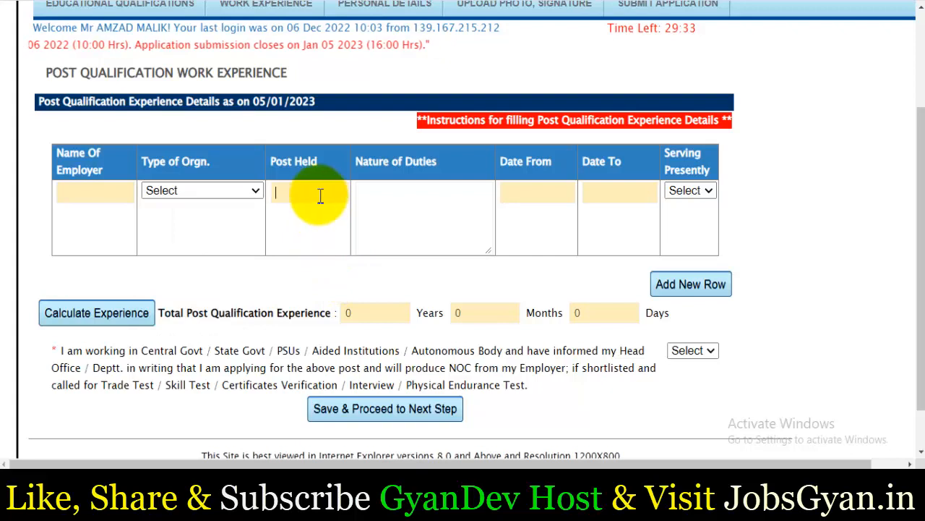
pyautogui.moveTo(322, 164); pyautogui.dragTo(288, 166)
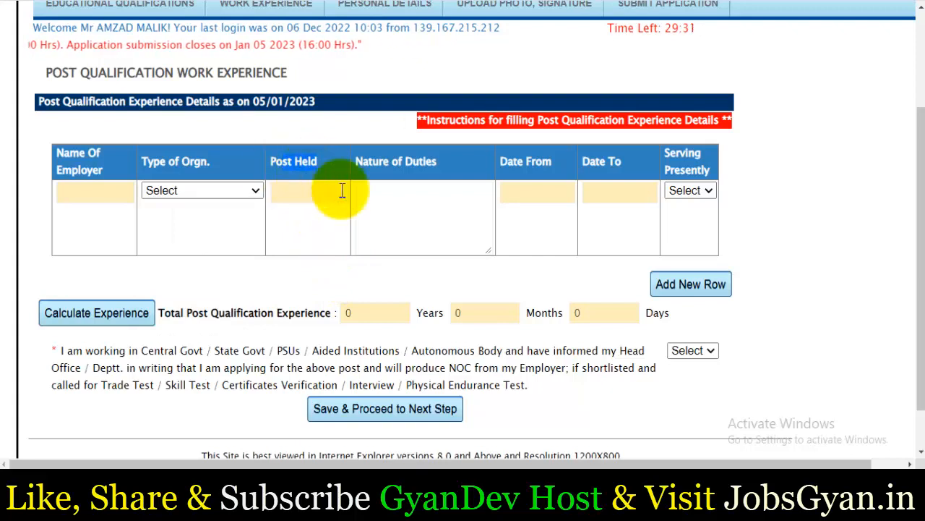
pyautogui.click(549, 190)
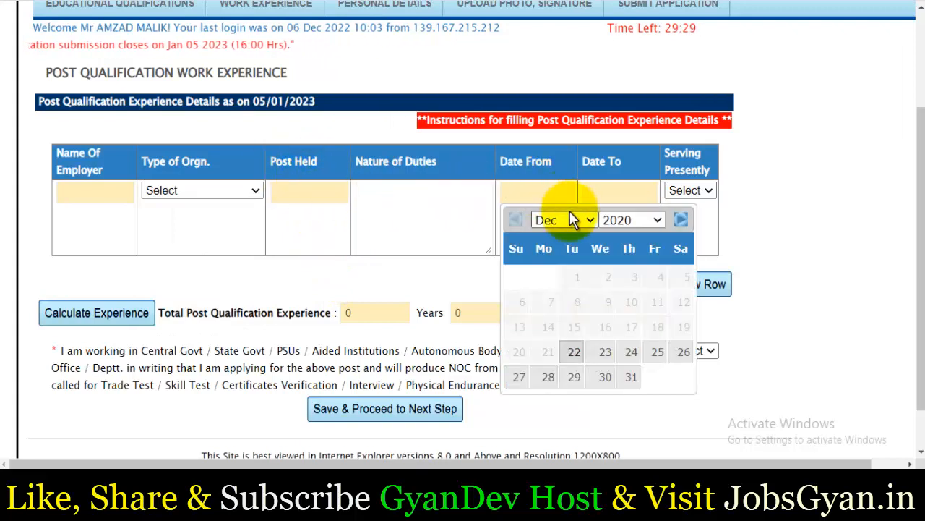
pyautogui.click(619, 191)
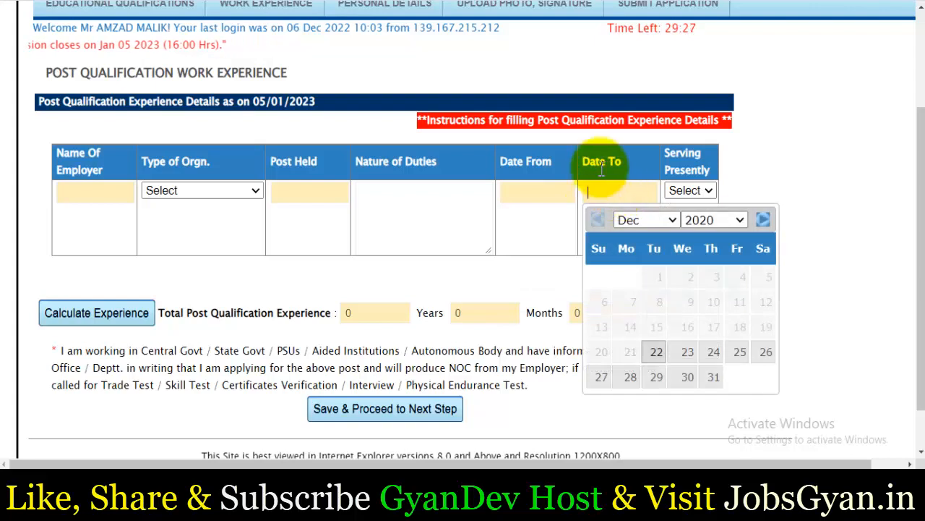